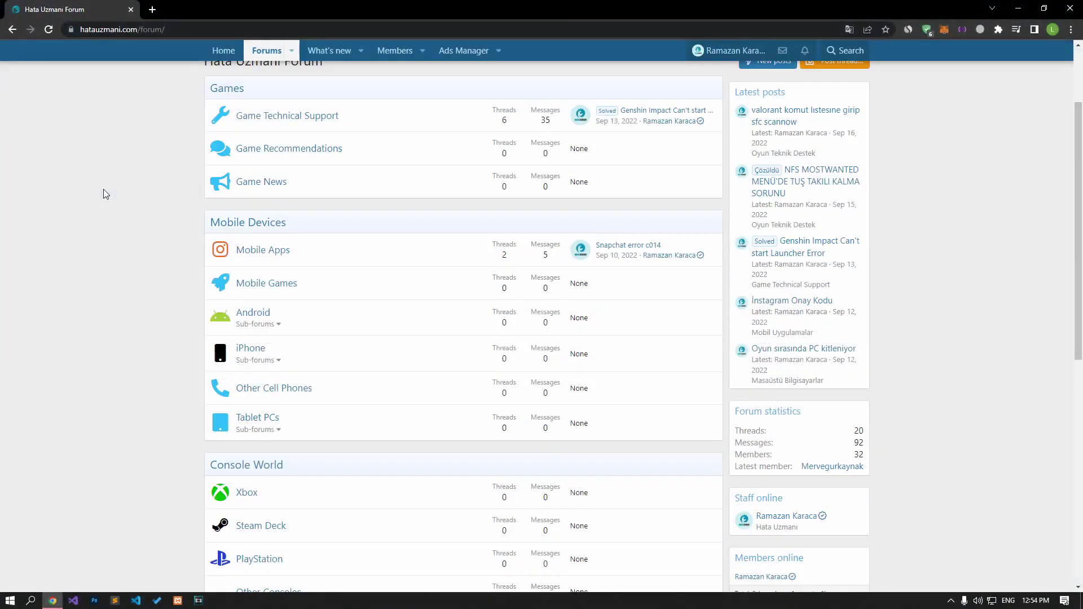
Scroll to the top of the forum page and start a new thread with Post thread
scroll(103, 194, "up", 12)
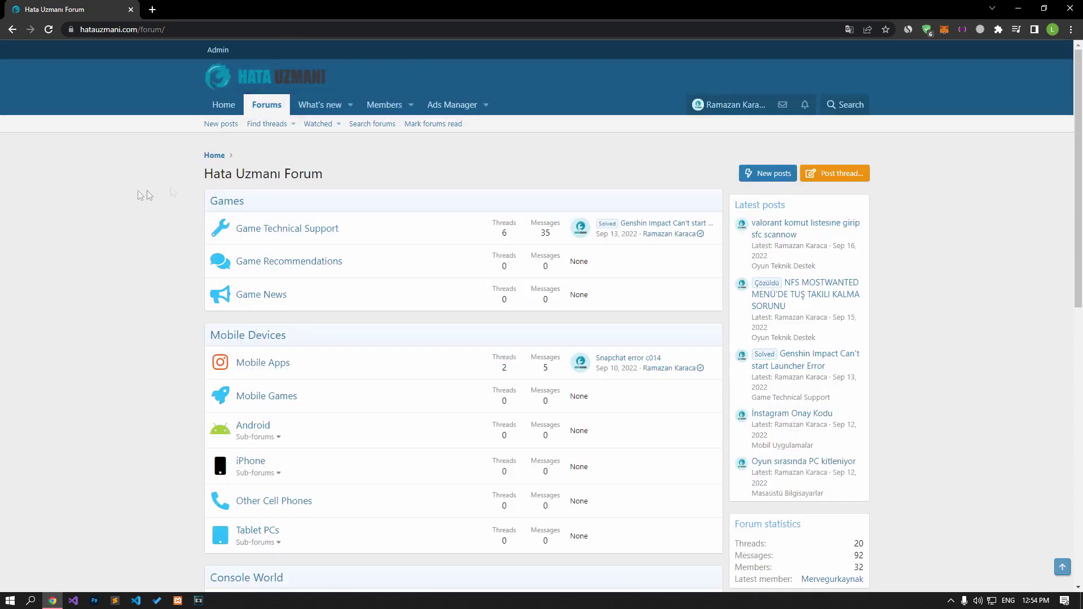
left_click(860, 175)
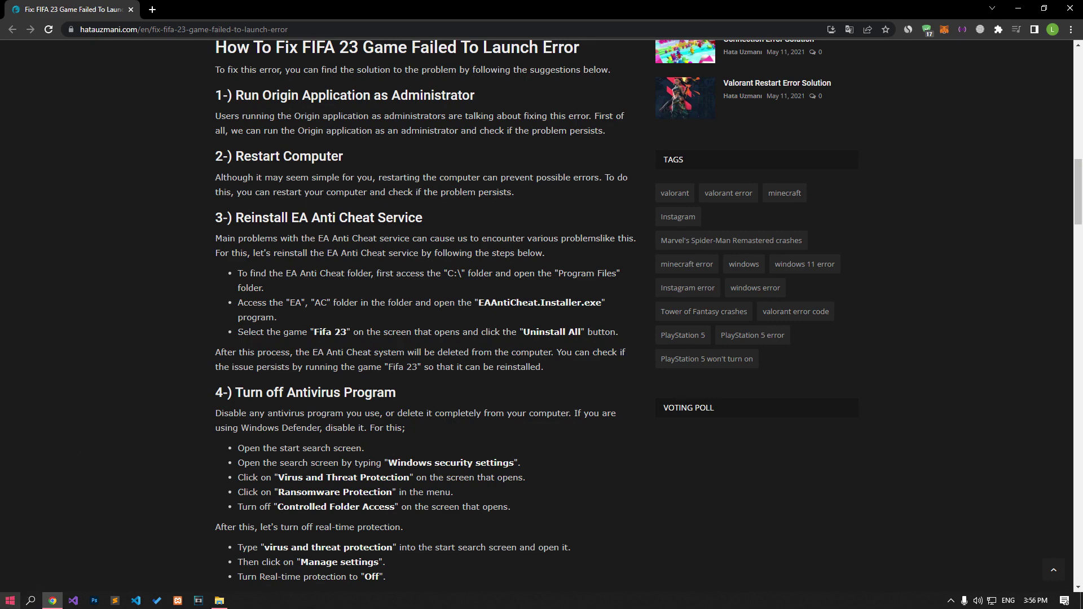
Bring up New folder (4), show Origin.exe's Run as administrator option, then return to the article
left_click(219, 600)
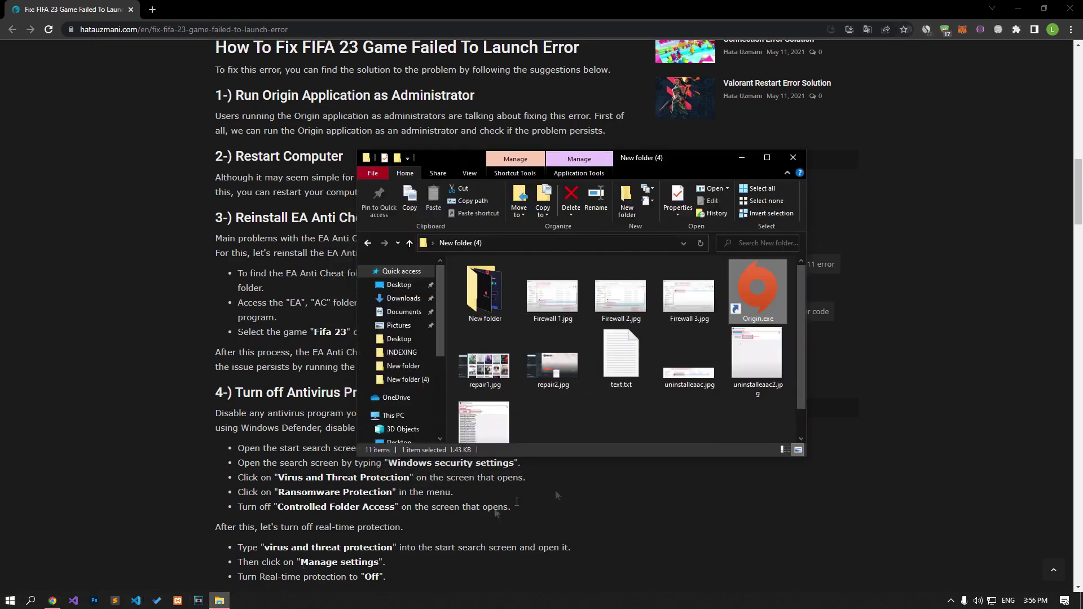
right_click(747, 302)
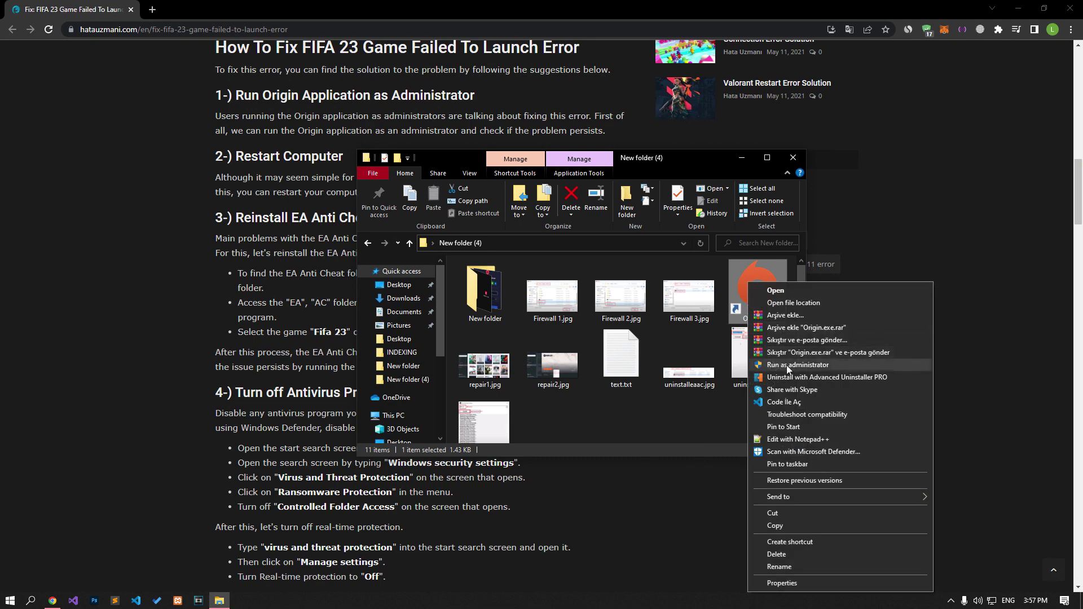
left_click(648, 405)
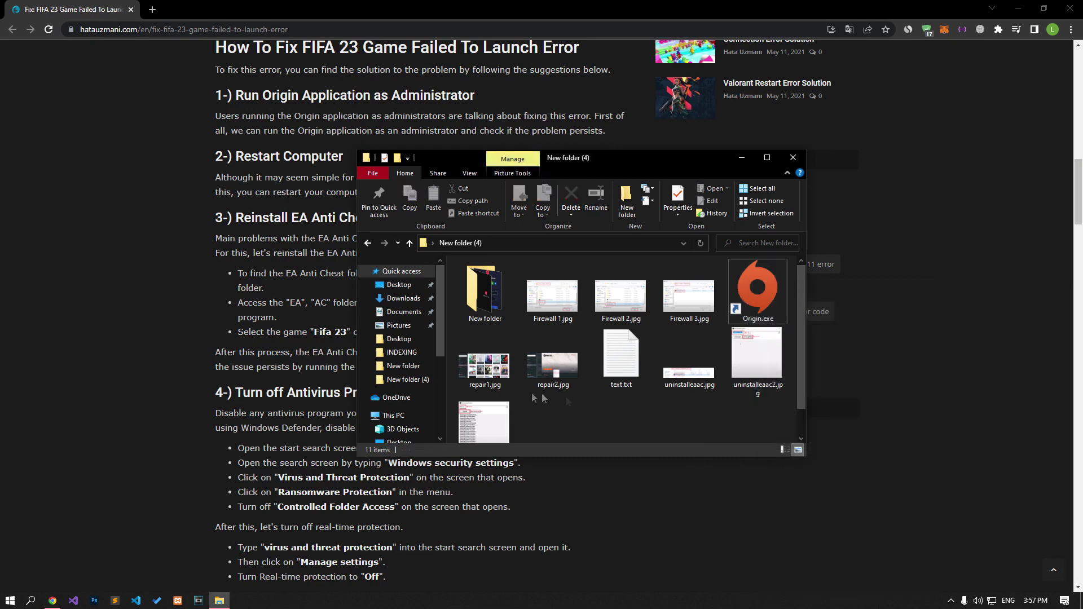
left_click(234, 326)
scroll(178, 310, "down", 2)
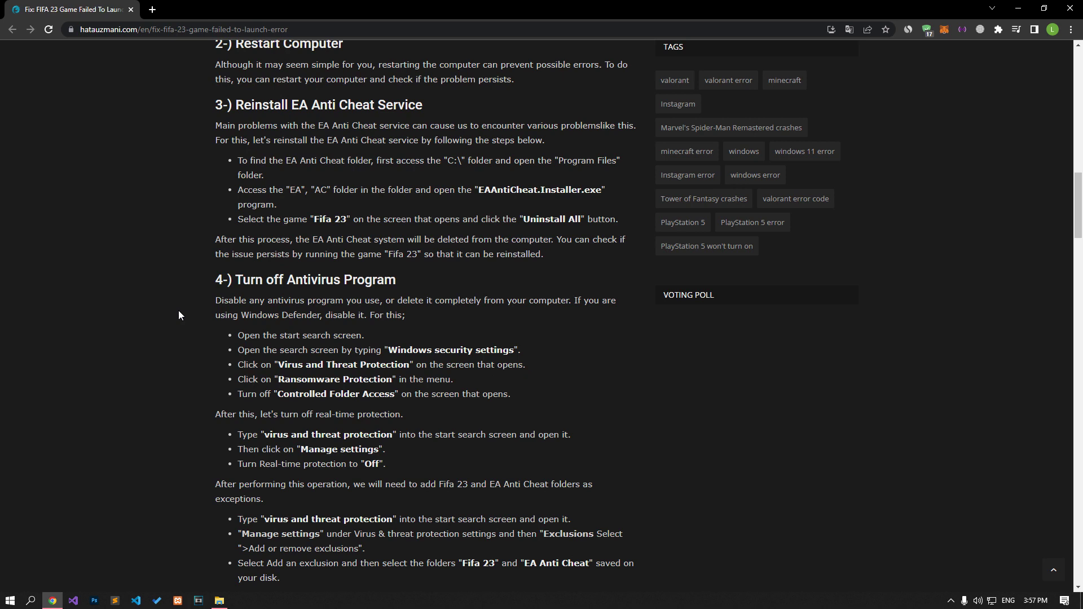
left_click(219, 600)
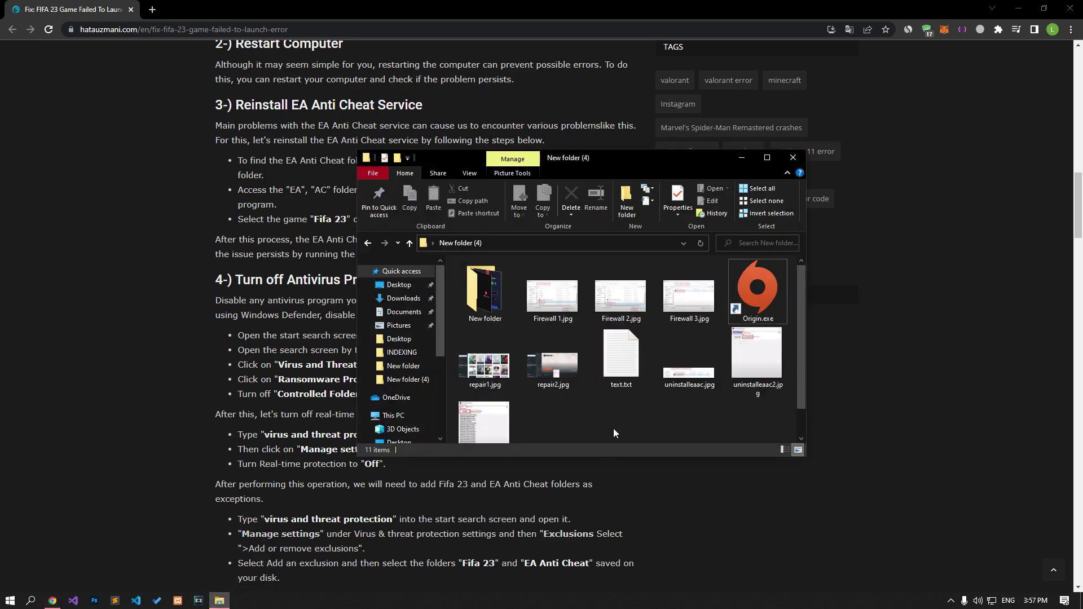
left_click(679, 380)
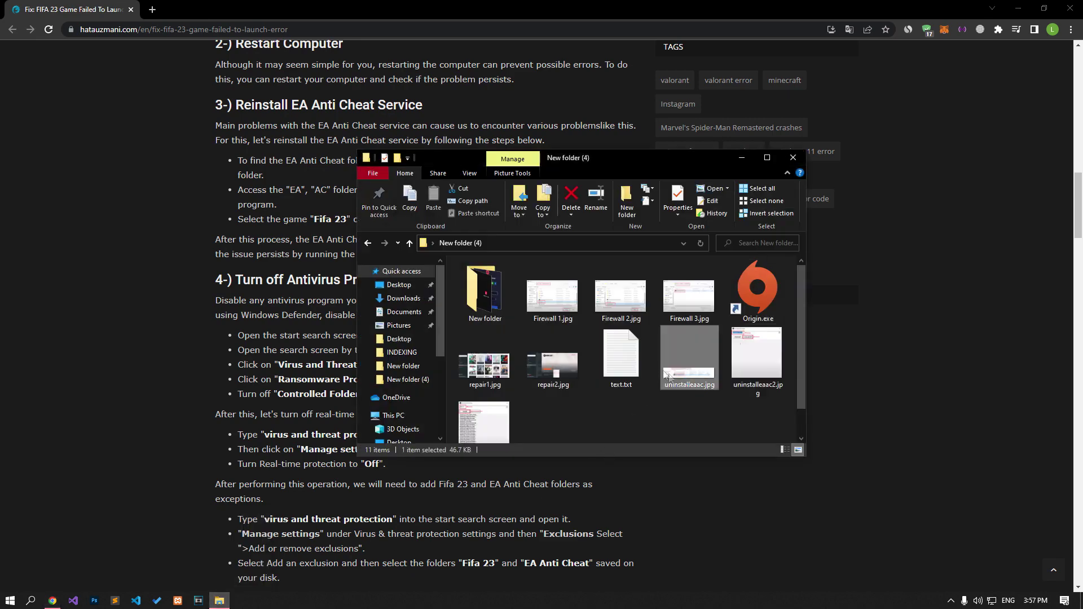
double_click(678, 380)
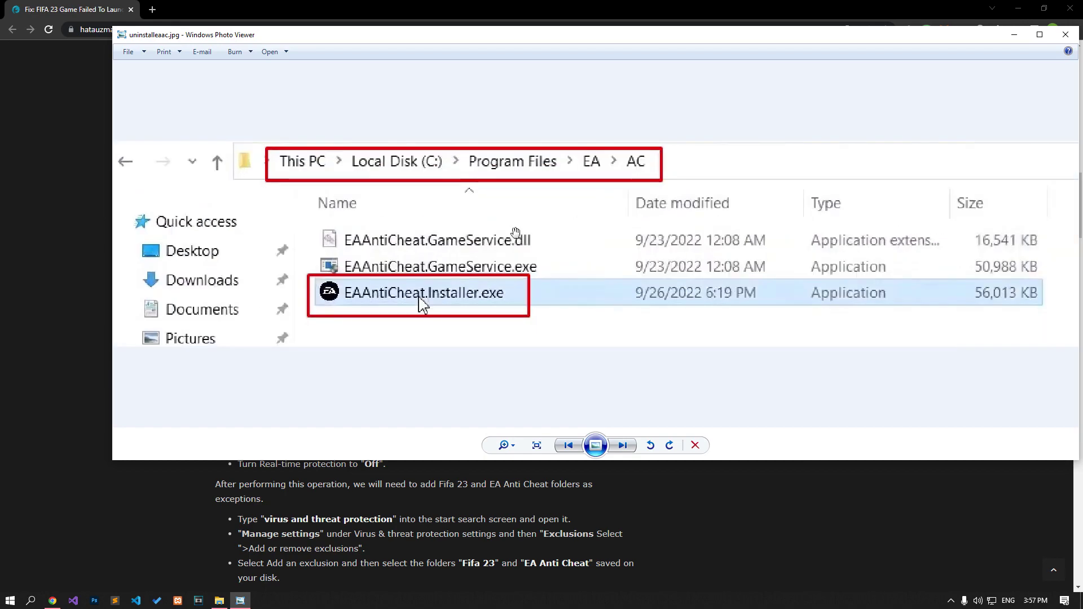
scroll(515, 241, "up", 1)
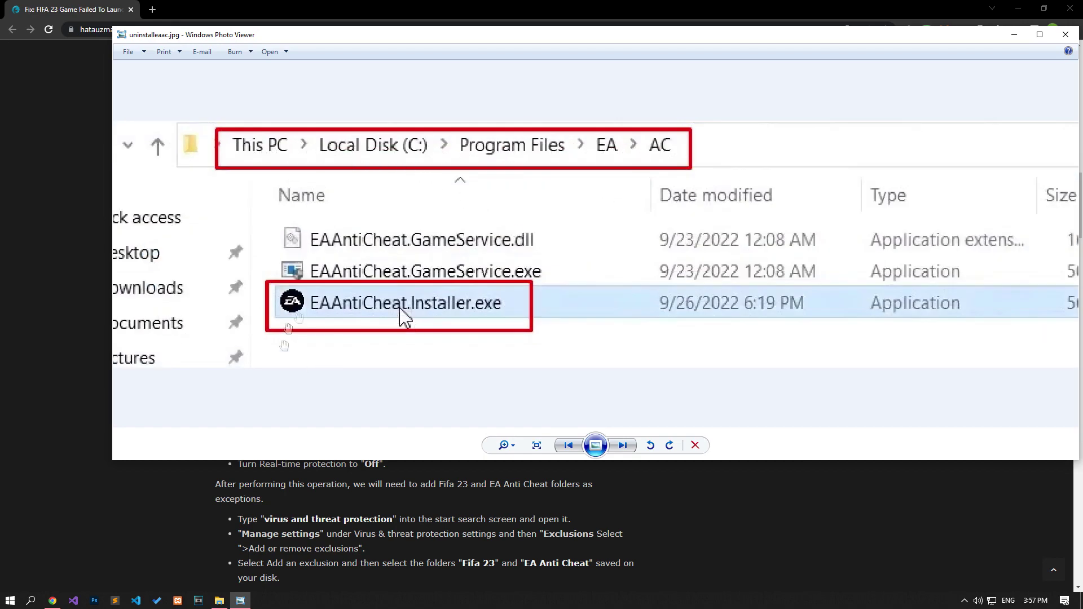
left_click(632, 448)
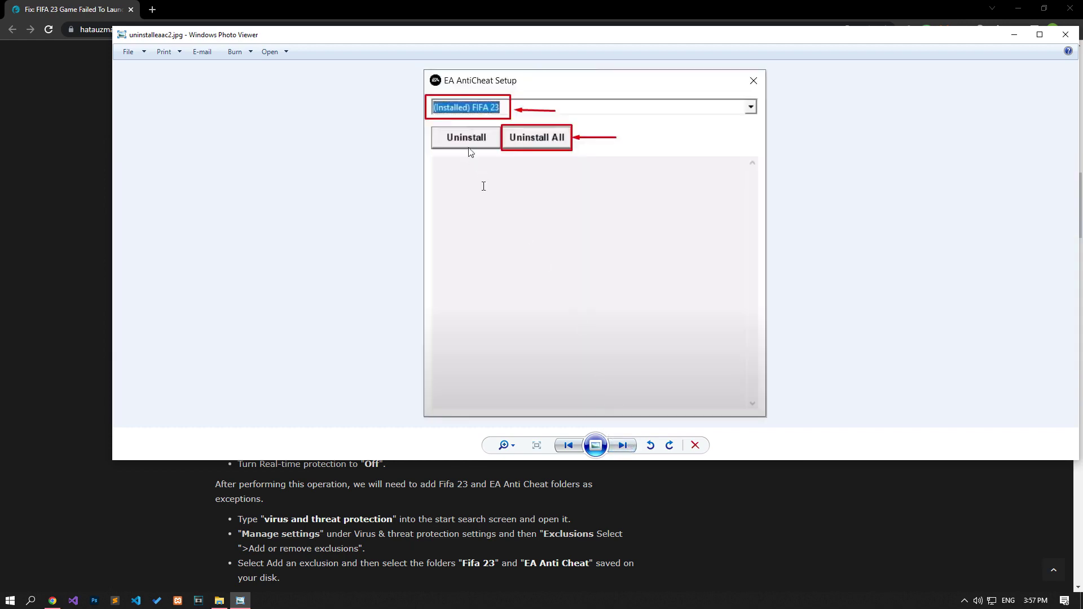
scroll(466, 149, "up", 3)
left_click_drag(470, 225, 484, 320)
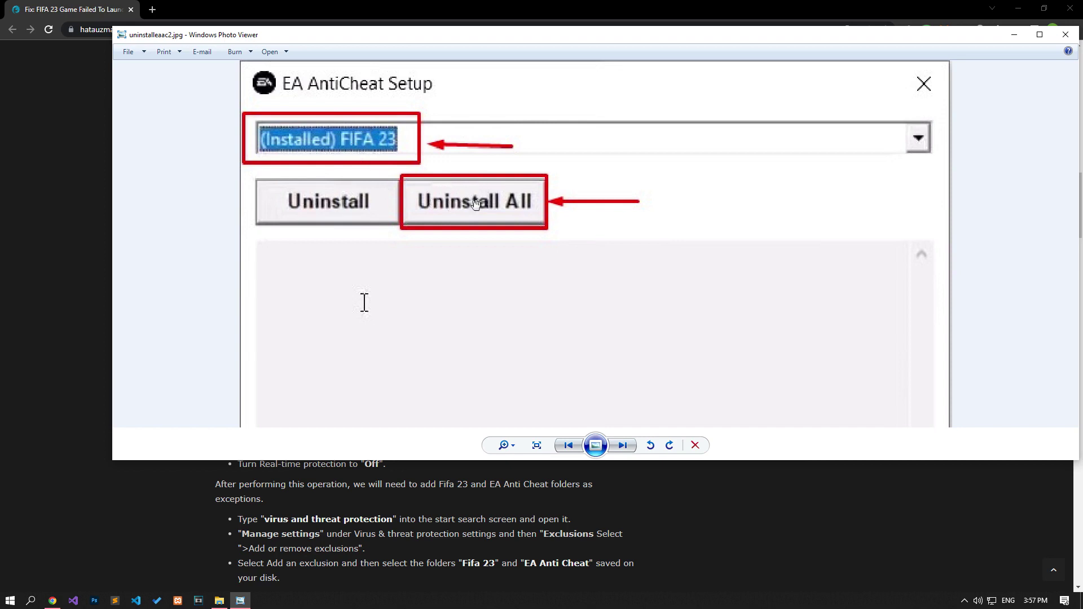
left_click(631, 445)
scroll(610, 110, "up", 5)
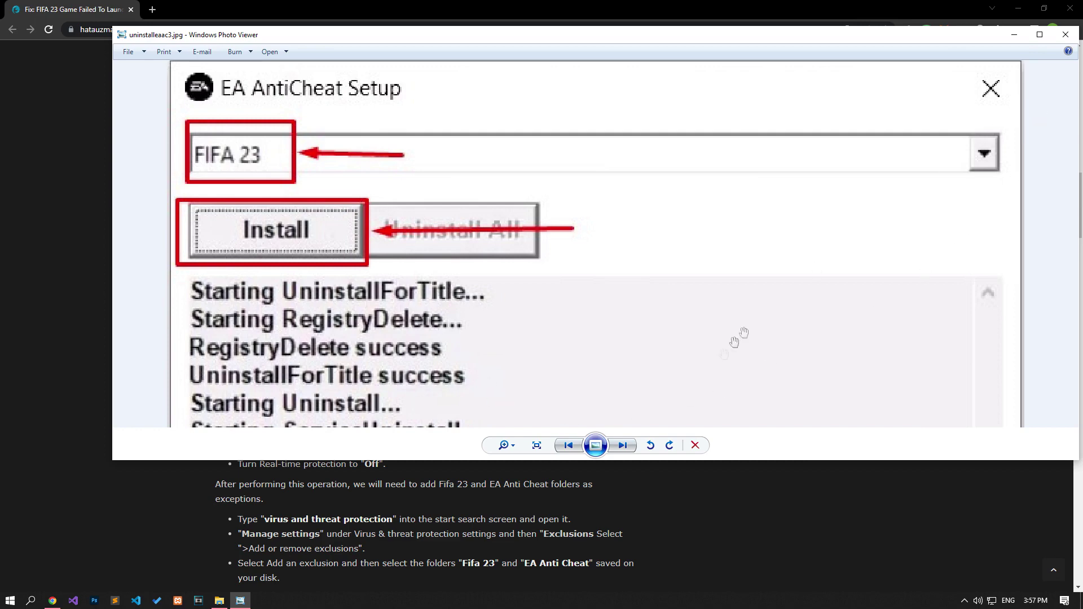
left_click(1065, 35)
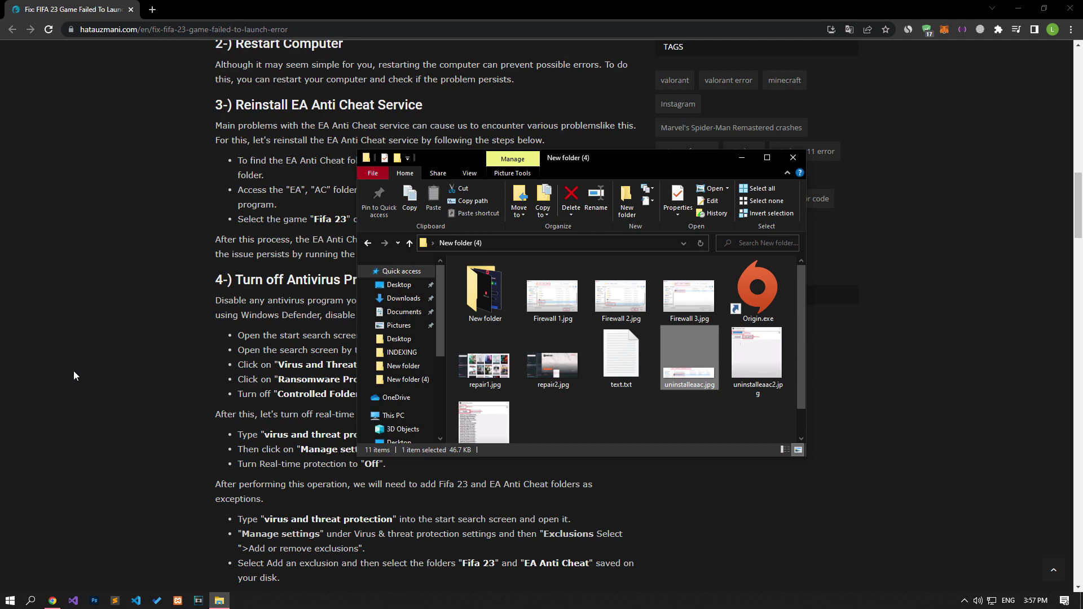
Close File Explorer and open Virus & threat protection from the Start search
key("alt+F4")
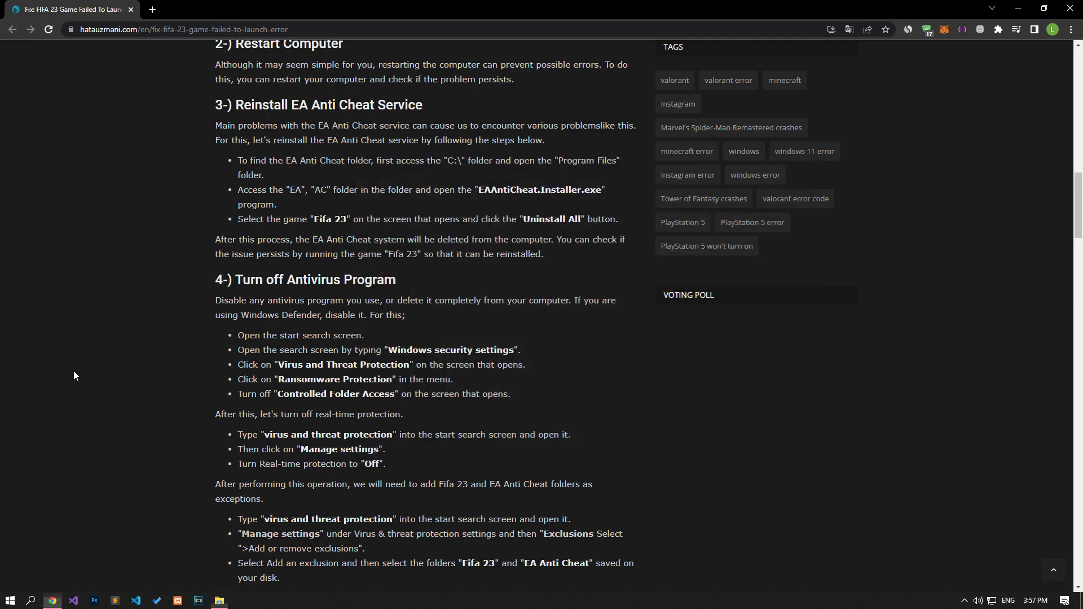
scroll(72, 370, "down", 2)
scroll(73, 370, "down", 1)
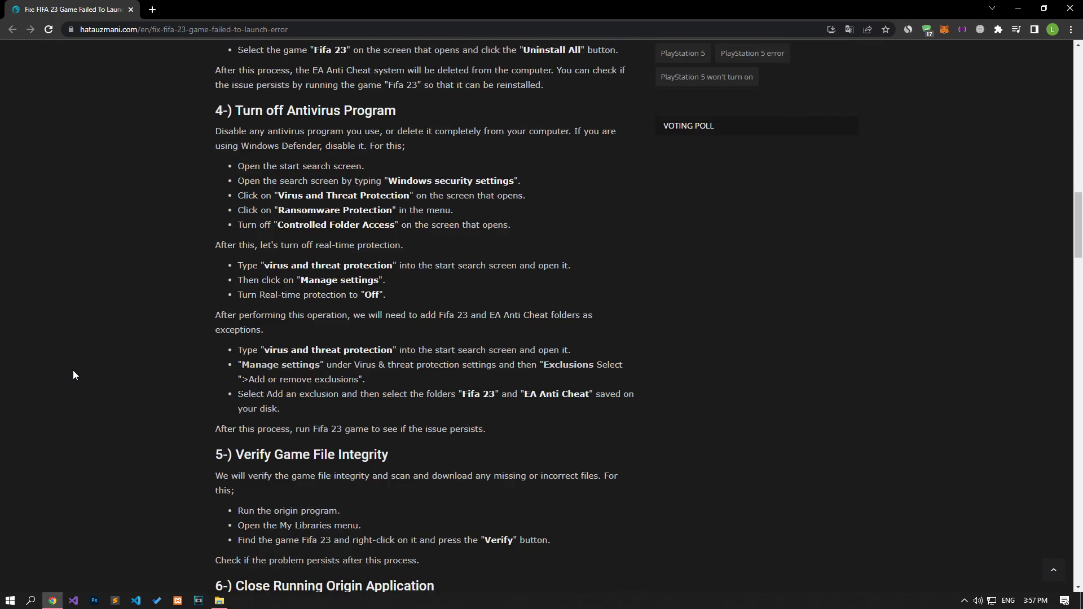
left_click(10, 600)
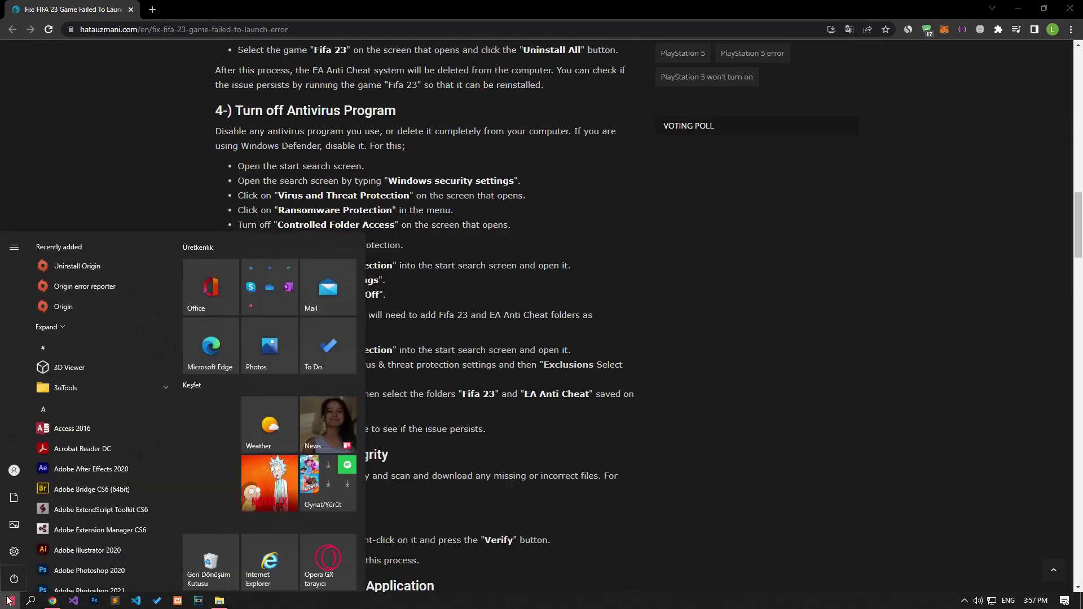
type("v")
left_click(94, 304)
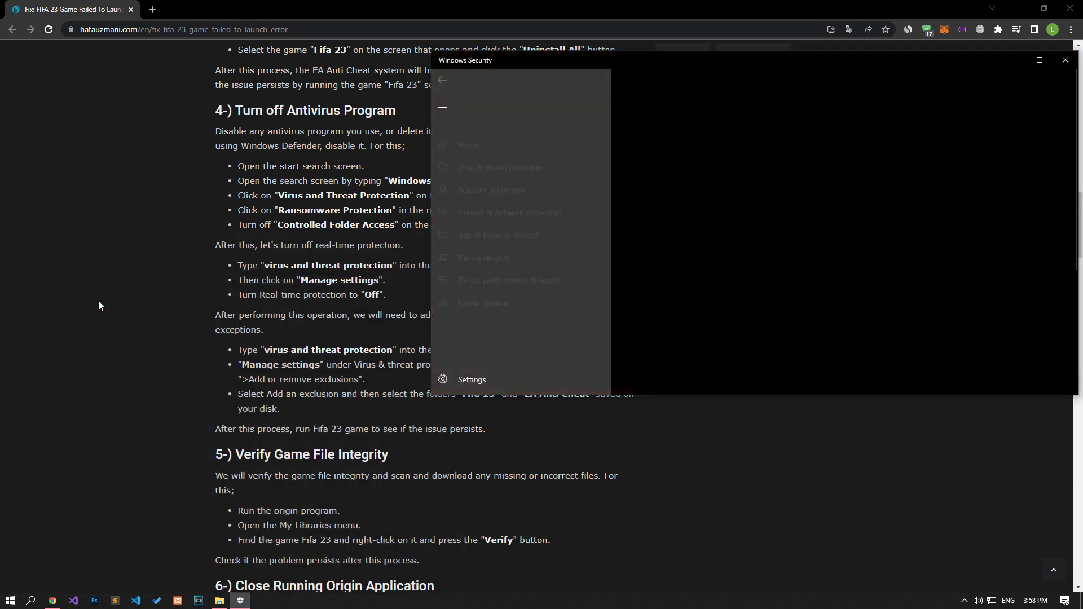
In Manage settings, confirm Controlled folder access is Off and switch Real-time protection Off
scroll(726, 320, "down", 3)
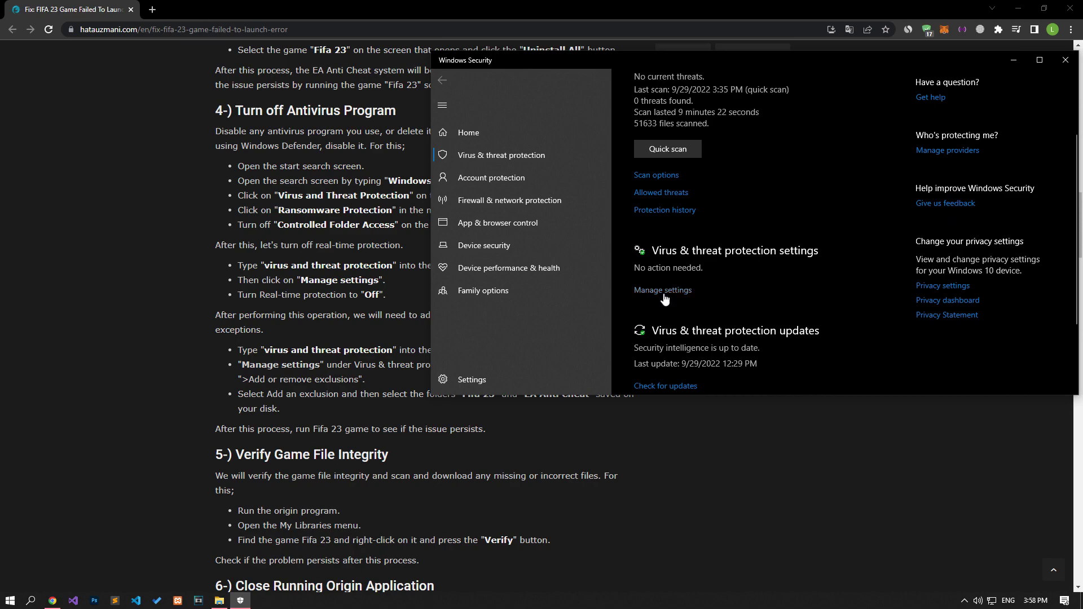
left_click(662, 291)
scroll(664, 294, "down", 10)
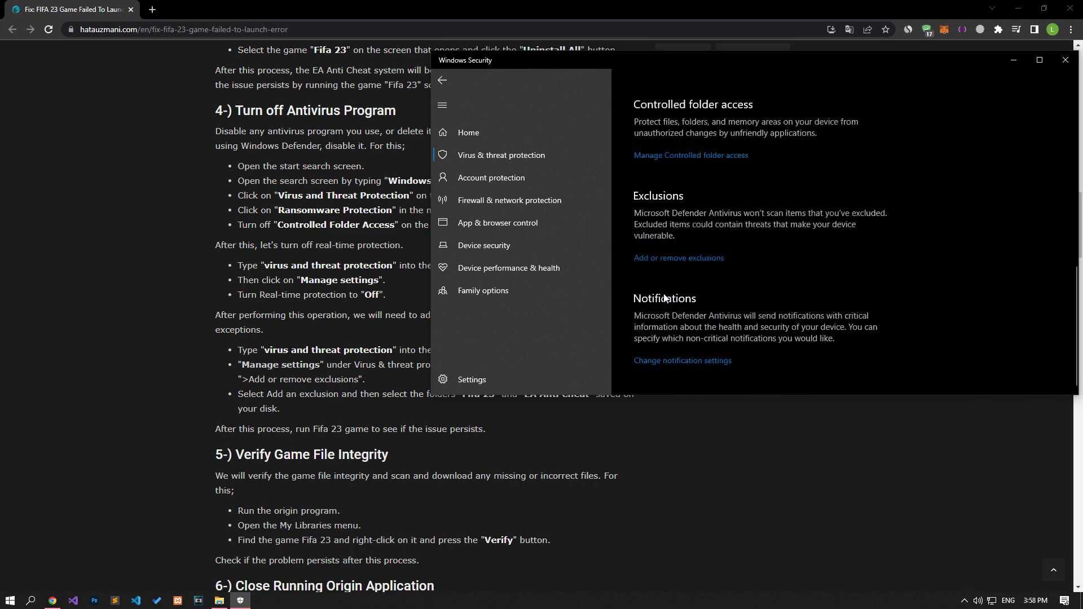
left_click(672, 156)
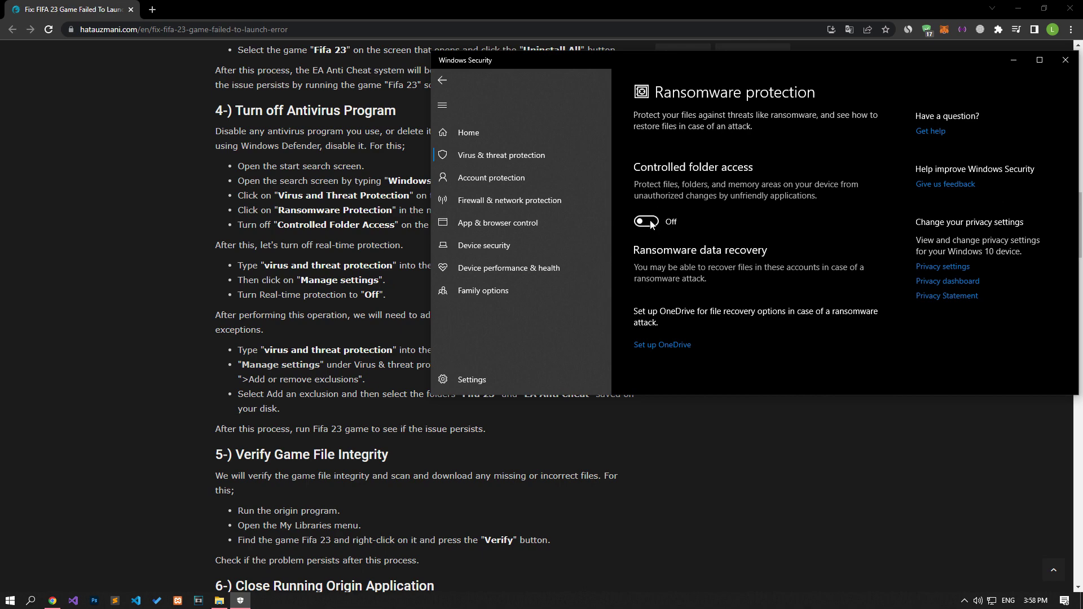
left_click(442, 80)
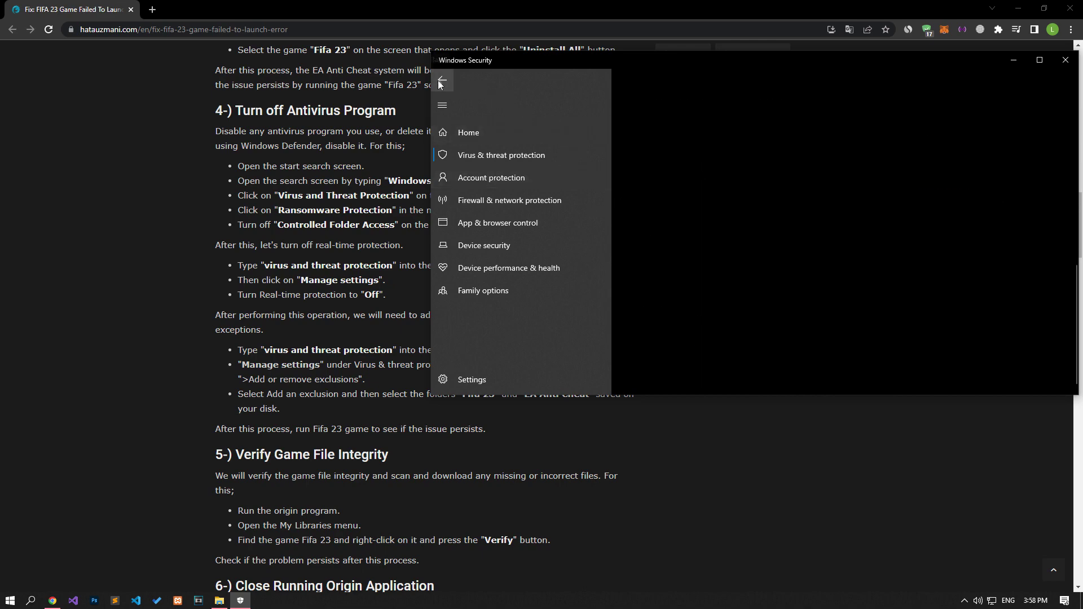
scroll(657, 223, "up", 5)
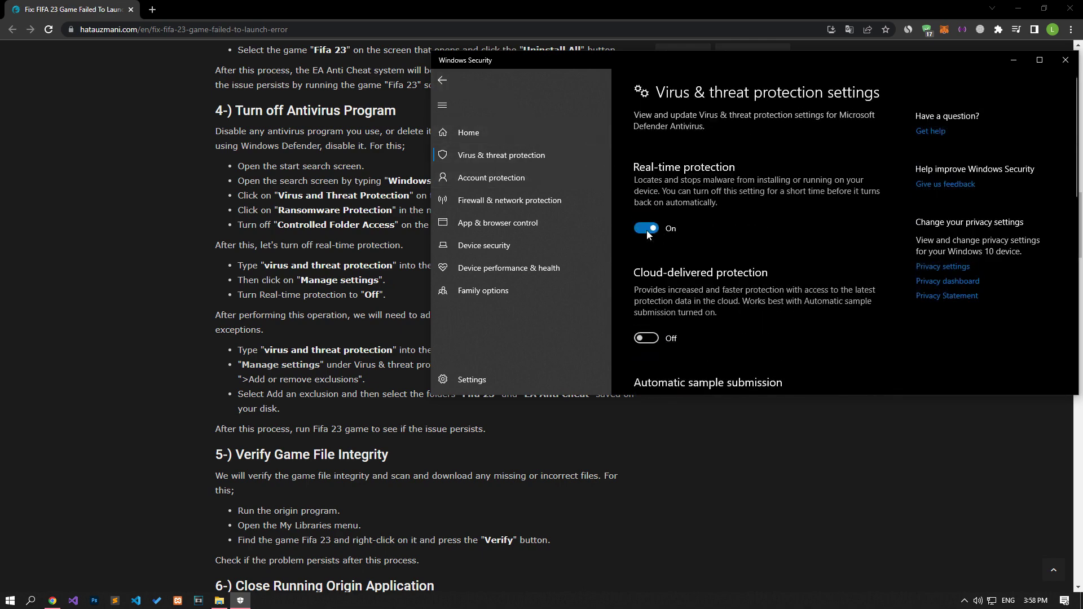
left_click(646, 228)
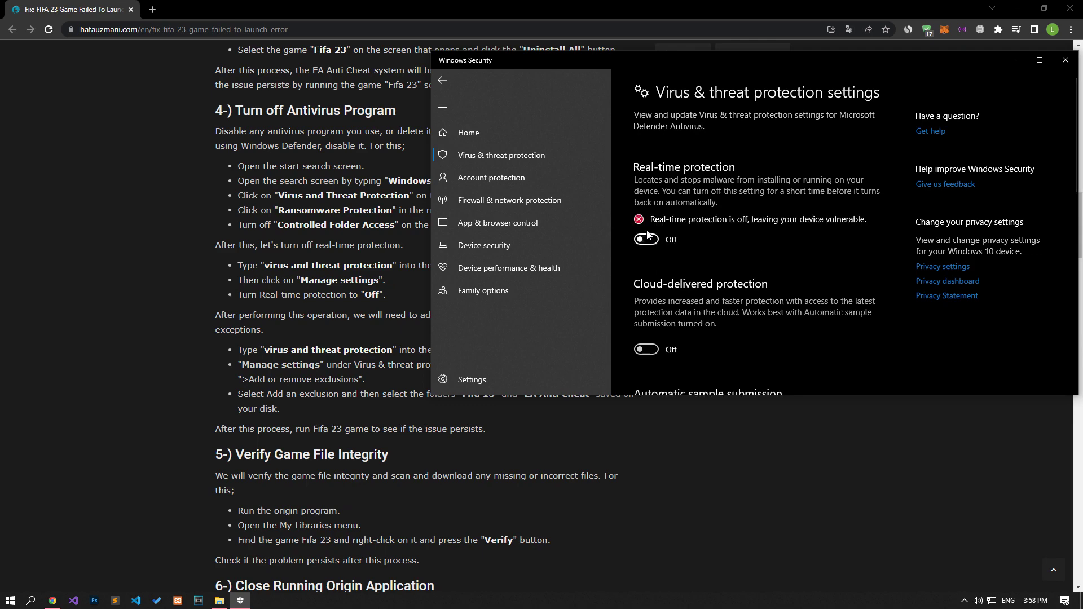
scroll(647, 229, "down", 5)
Open the Defender Exclusions list and choose Add an exclusion > Folder
scroll(647, 230, "down", 5)
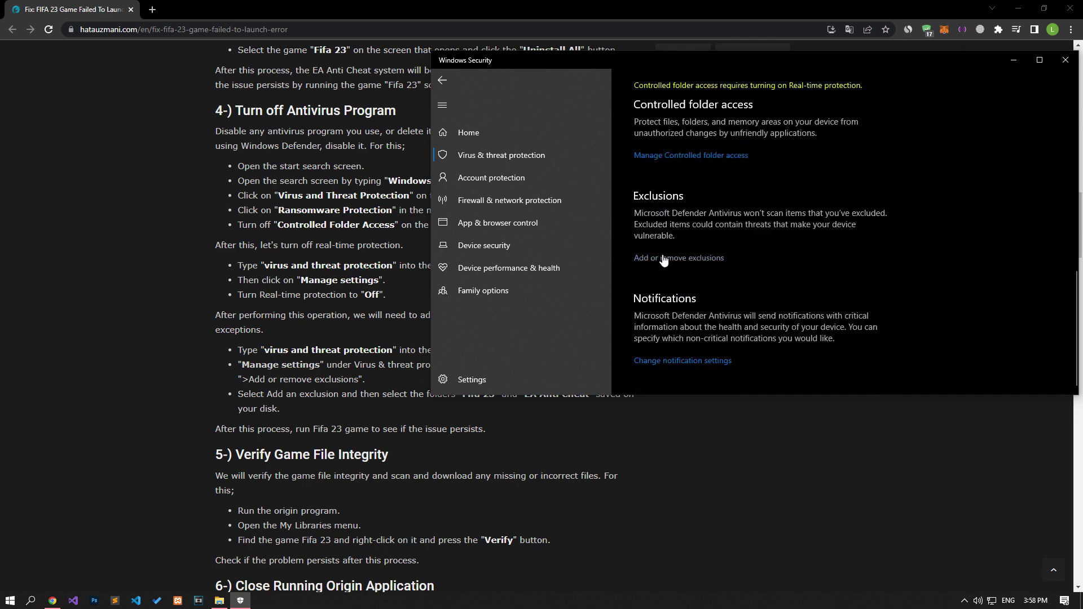
left_click(663, 259)
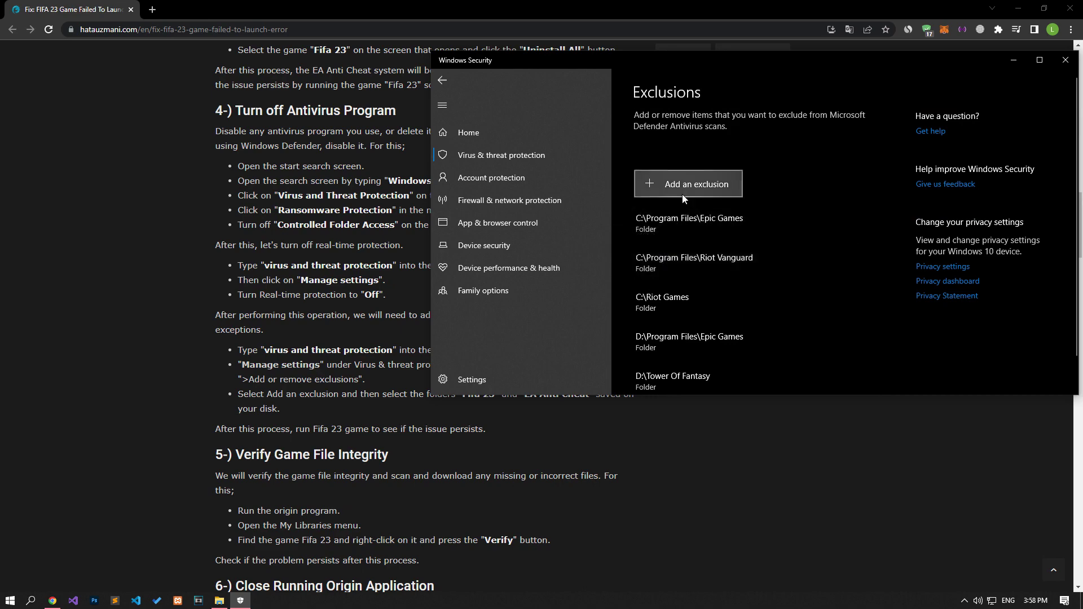
left_click(681, 194)
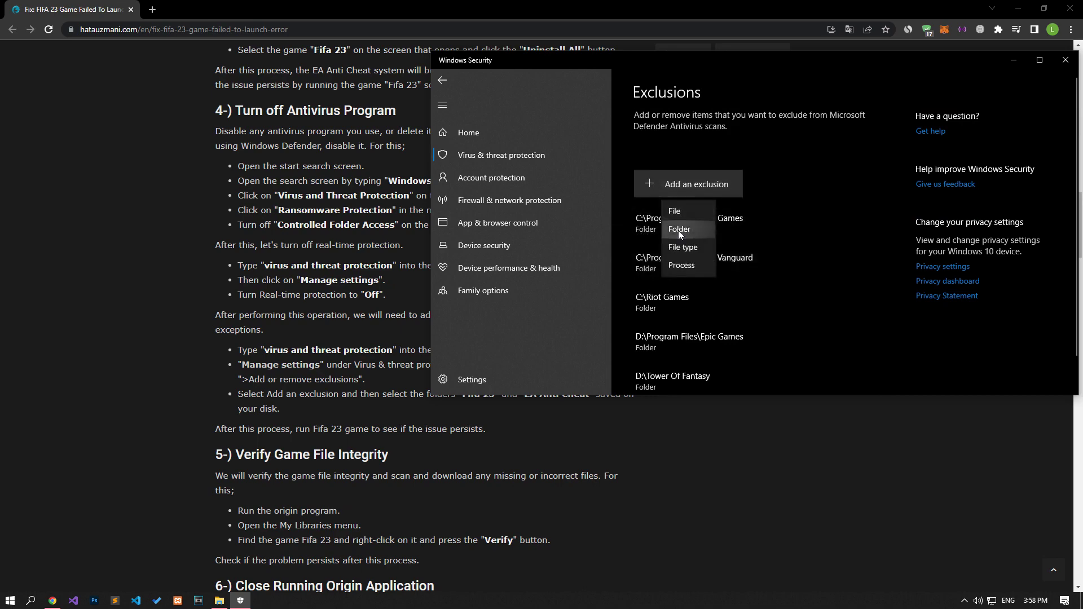
left_click(678, 231)
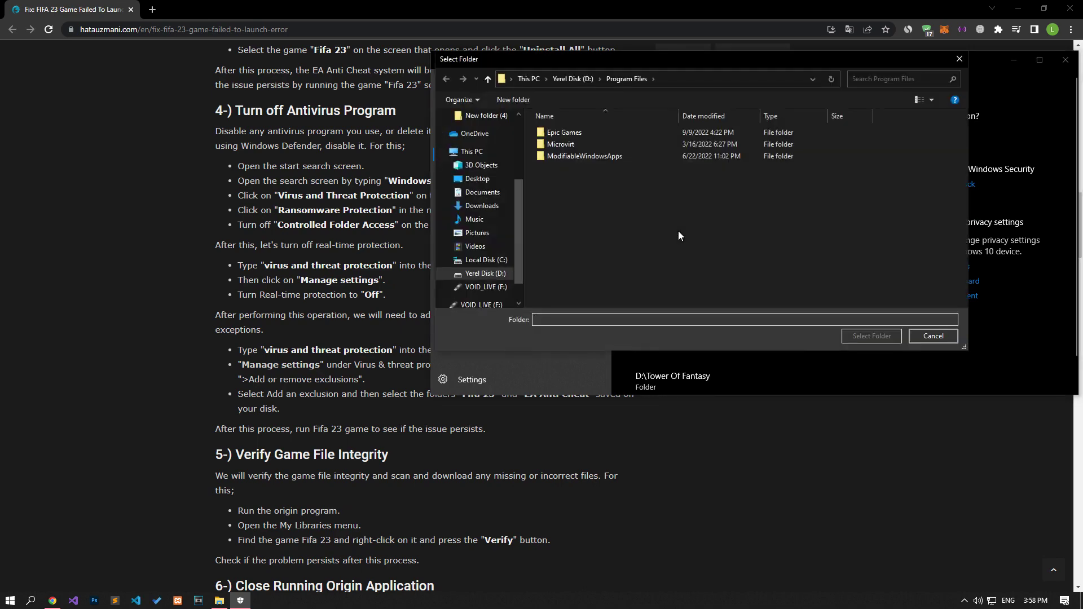
Look up the folder paths listed in text.txt in Notepad
key("alt+Tab")
double_click(621, 358)
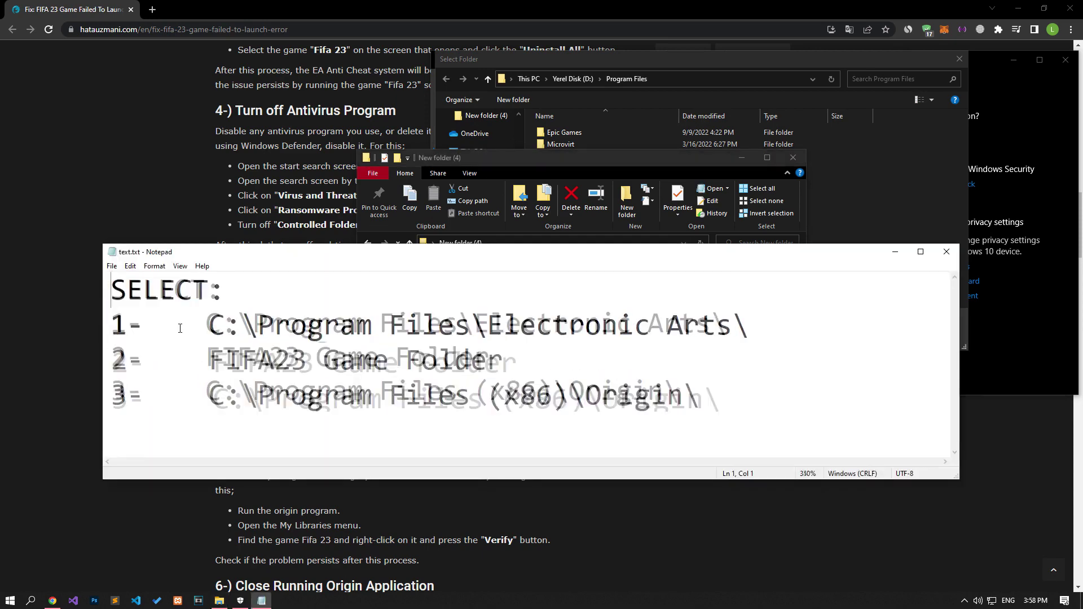
scroll(192, 333, "up", 3, "ctrl")
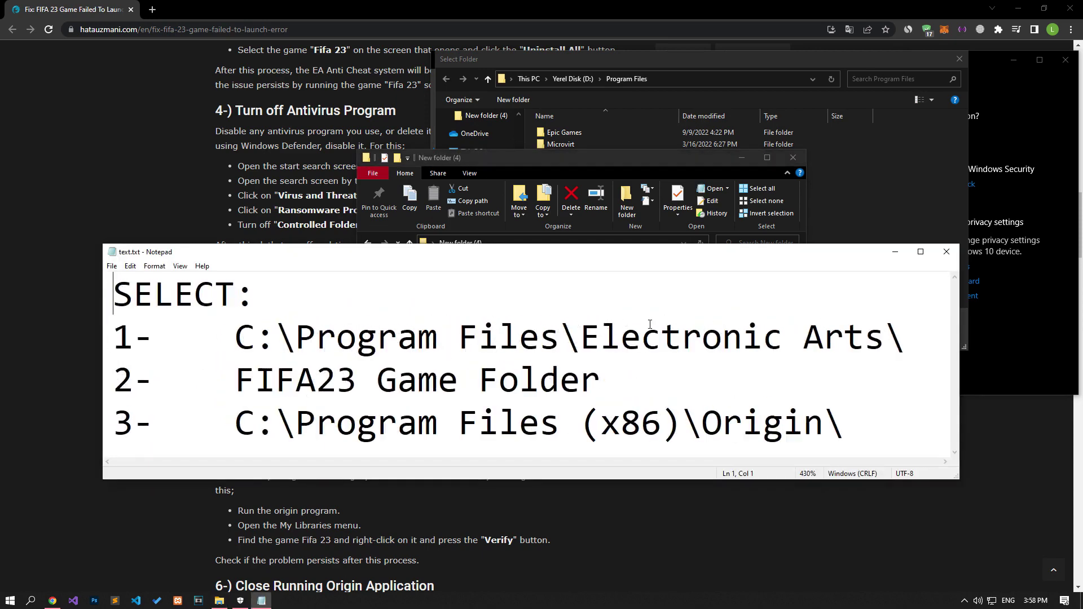
left_click_drag(236, 379, 639, 337)
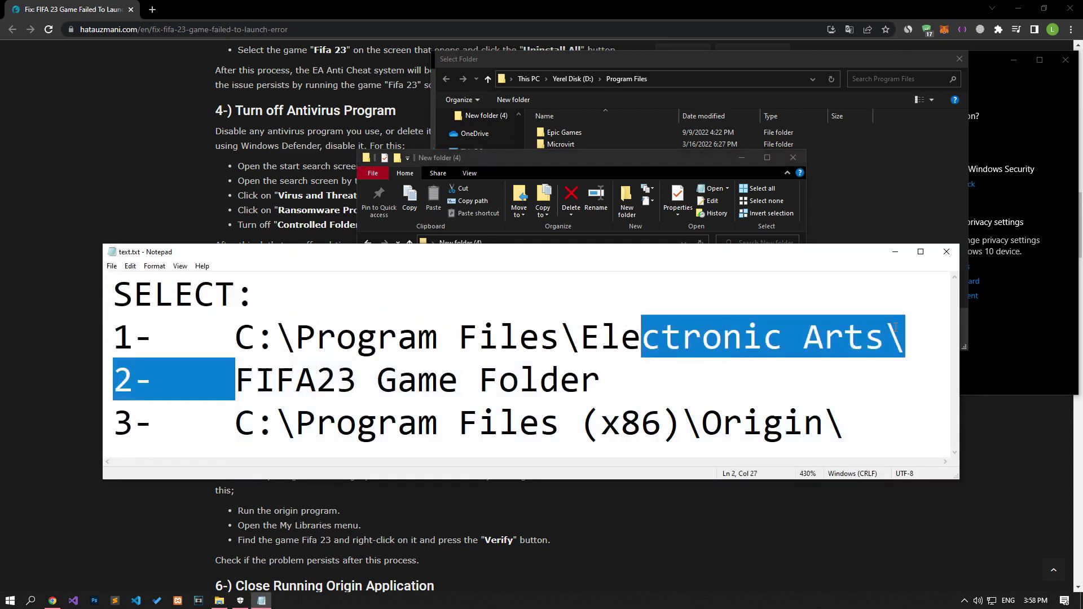
left_click(894, 252)
left_click(890, 253)
Cancel the Select Folder dialog and close Windows Security, returning to the fix article
left_click(933, 336)
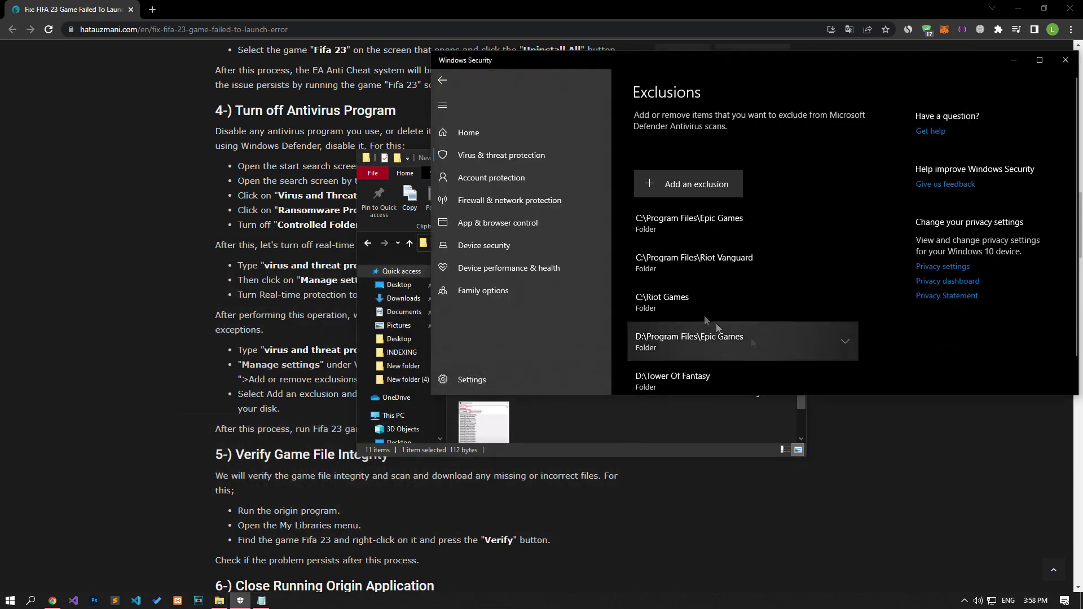
left_click(1065, 60)
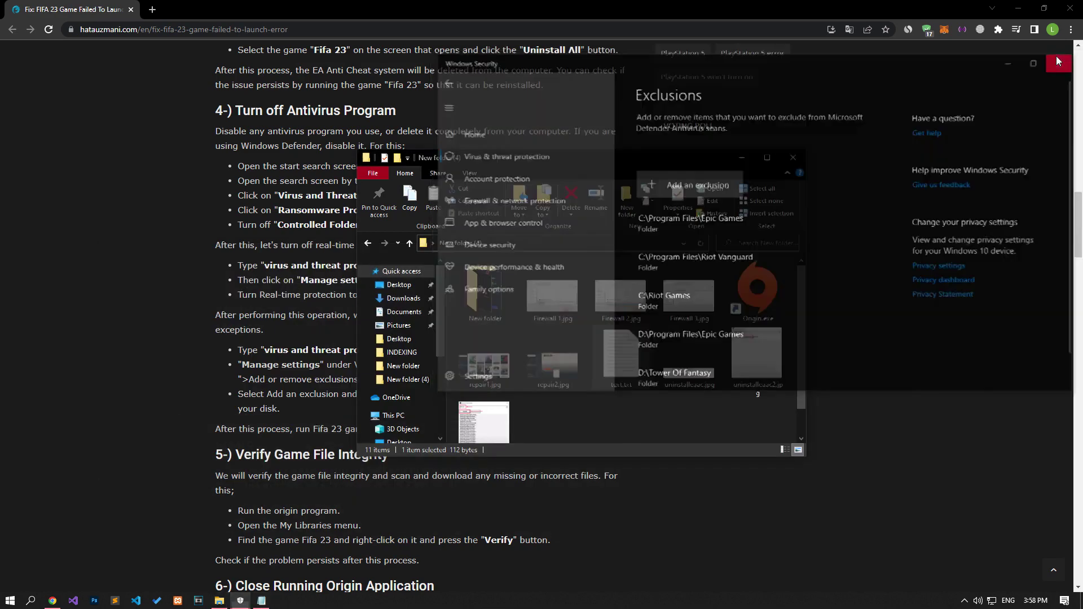
left_click(163, 341)
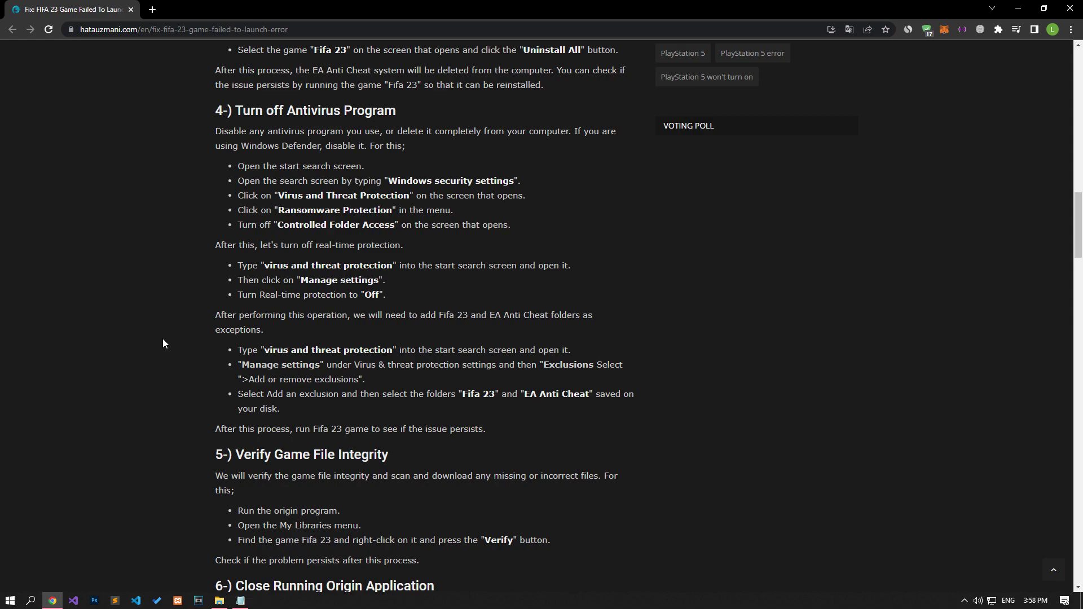
scroll(163, 343, "down", 6)
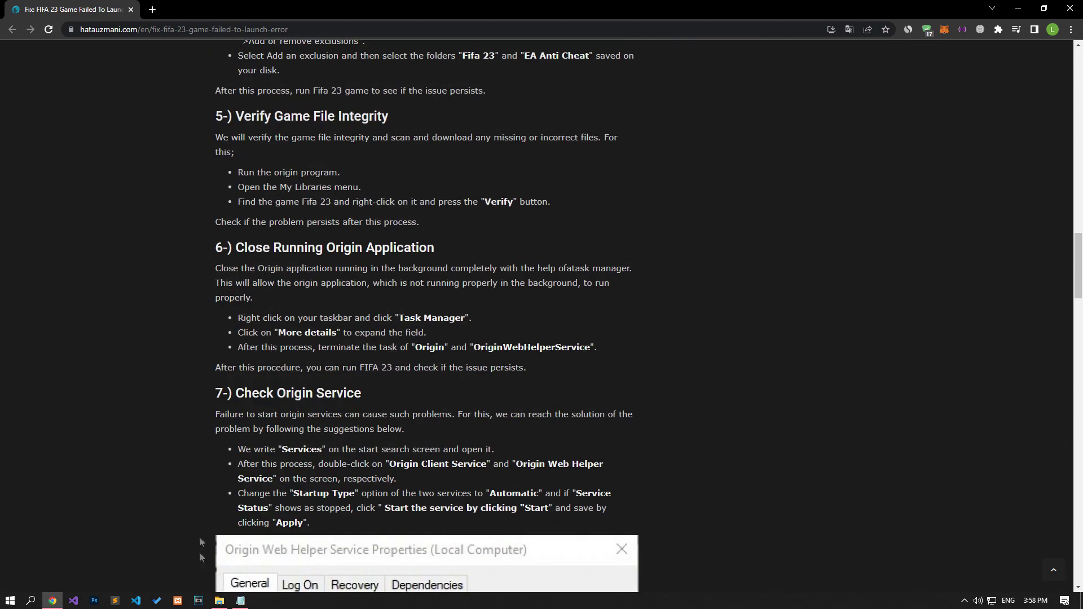
View repair1.jpg and repair2.jpg in Windows Photo Viewer, zooming in, then close the viewer
left_click(219, 600)
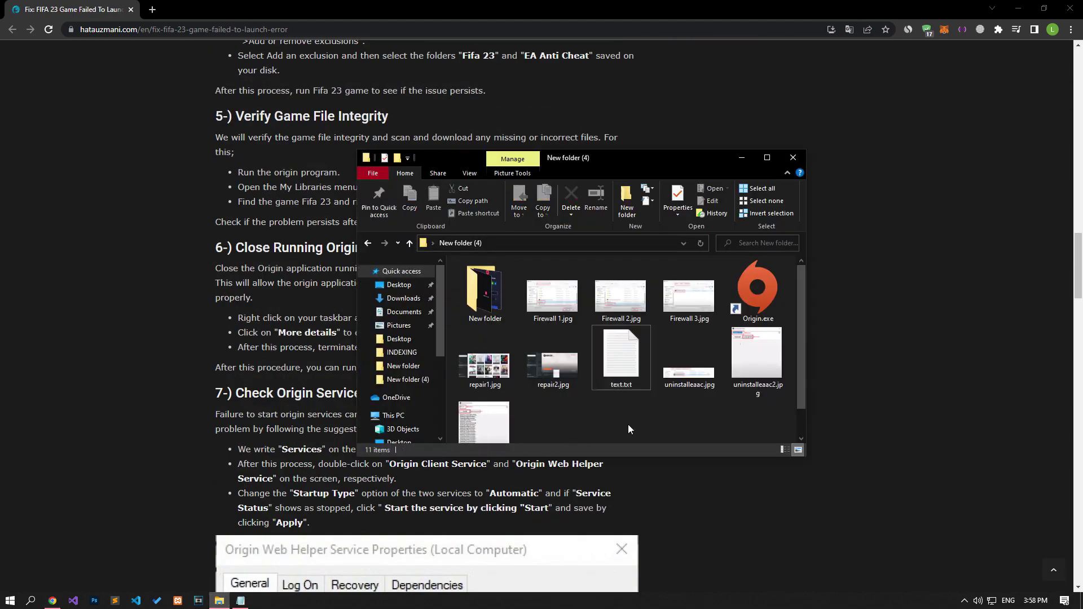
double_click(491, 370)
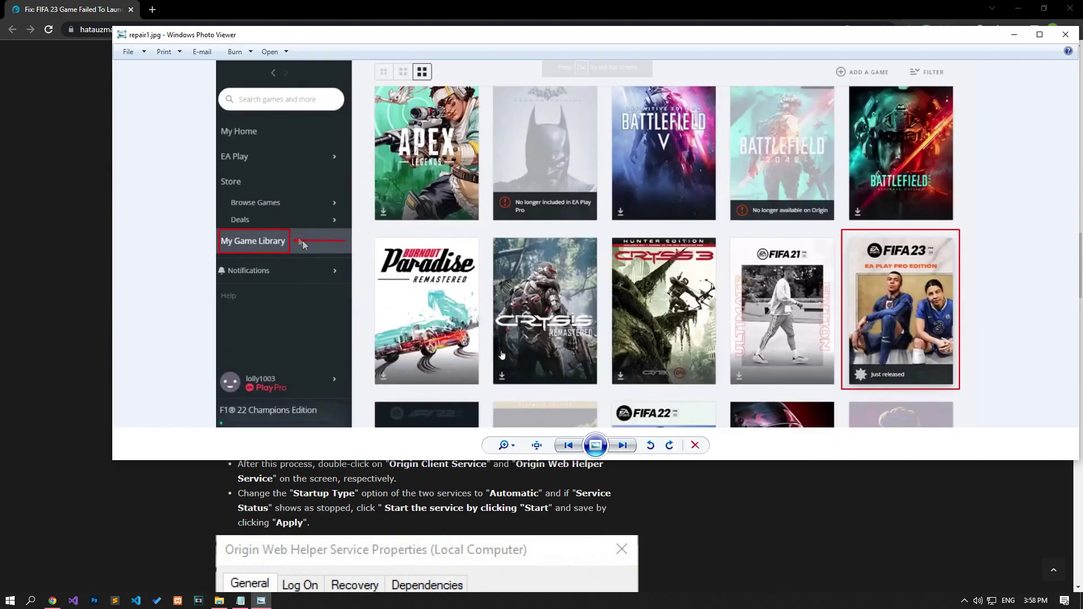
scroll(257, 243, "up", 3)
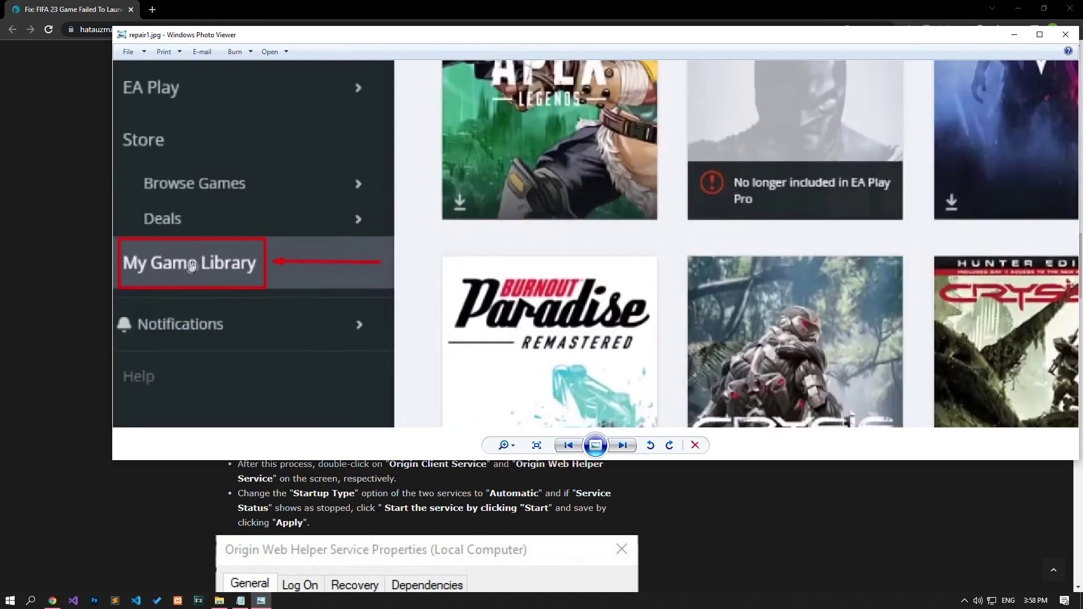
scroll(905, 324, "down", 3)
scroll(905, 324, "up", 3)
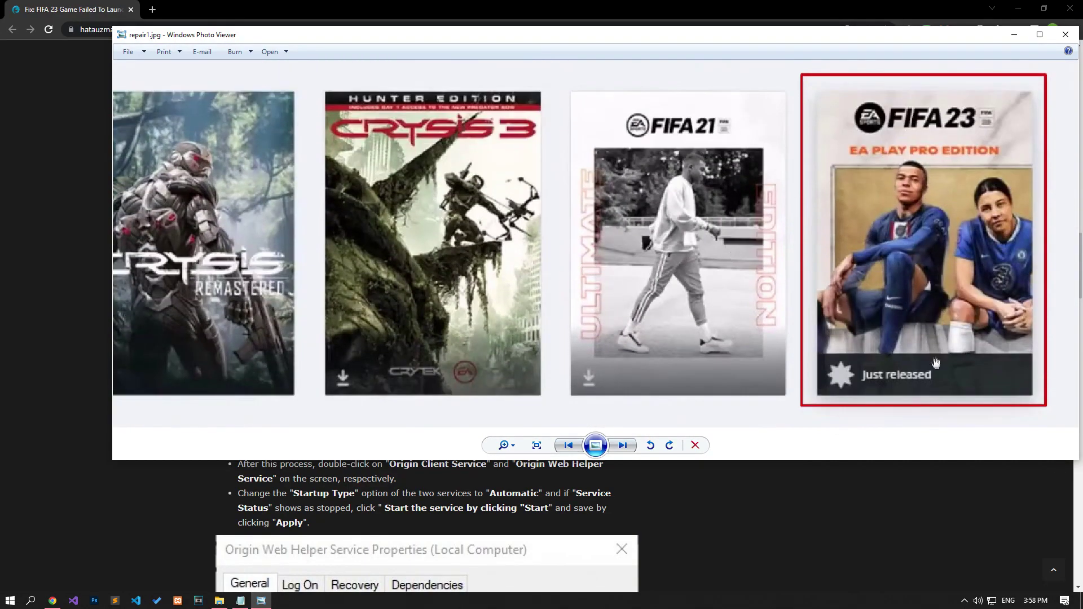
left_click(624, 448)
scroll(626, 335, "up", 4)
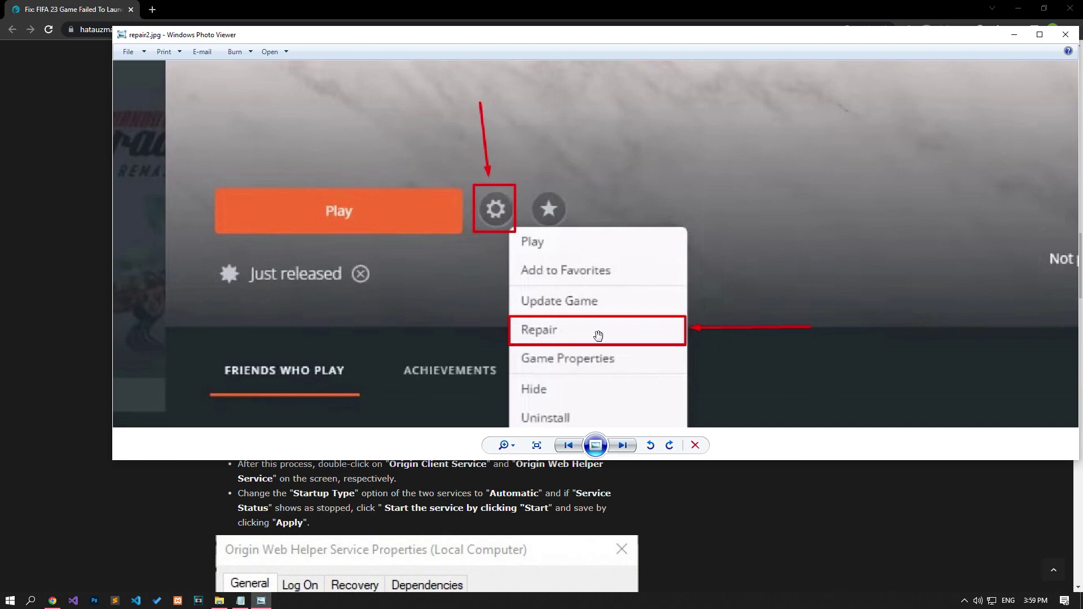
left_click(1065, 34)
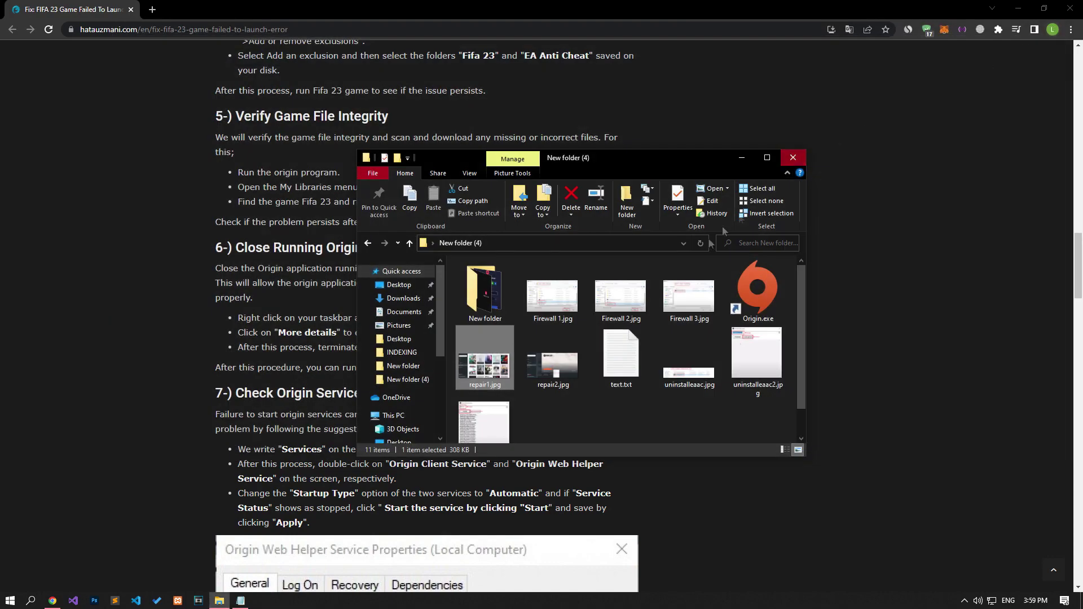
In Task Manager's full process list, end OriginWebHelperService (32 bit), then close Task Manager
left_click(207, 370)
scroll(206, 370, "down", 2)
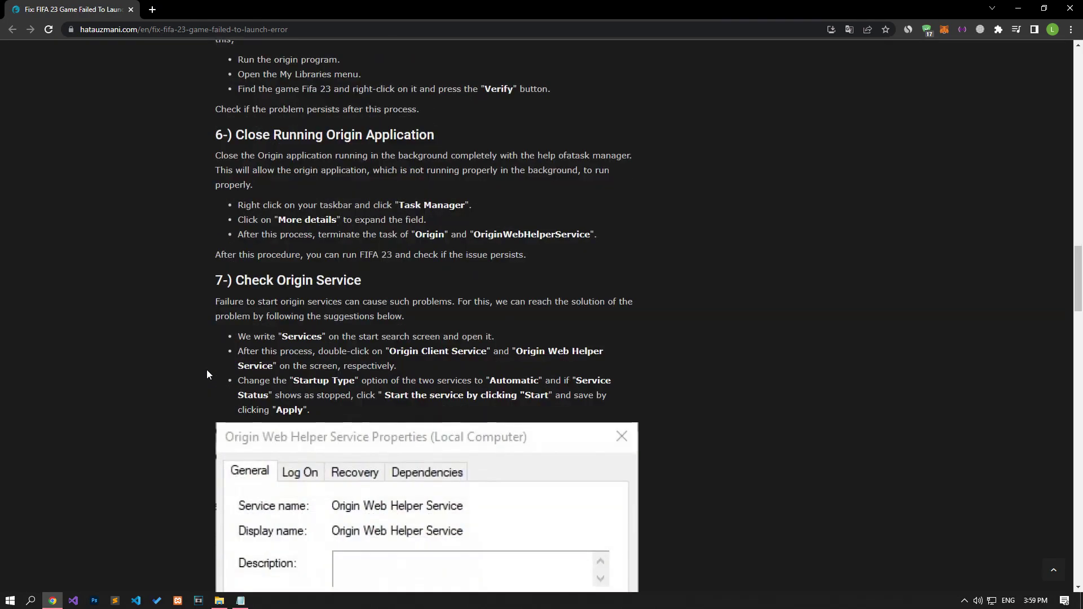
scroll(206, 370, "up", 1)
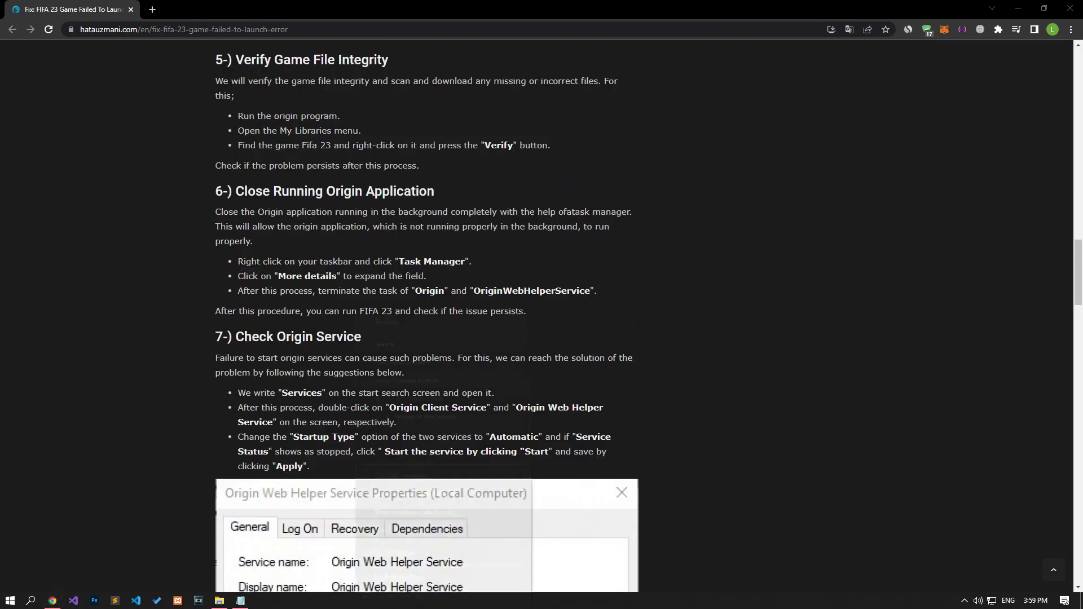
left_click(415, 554)
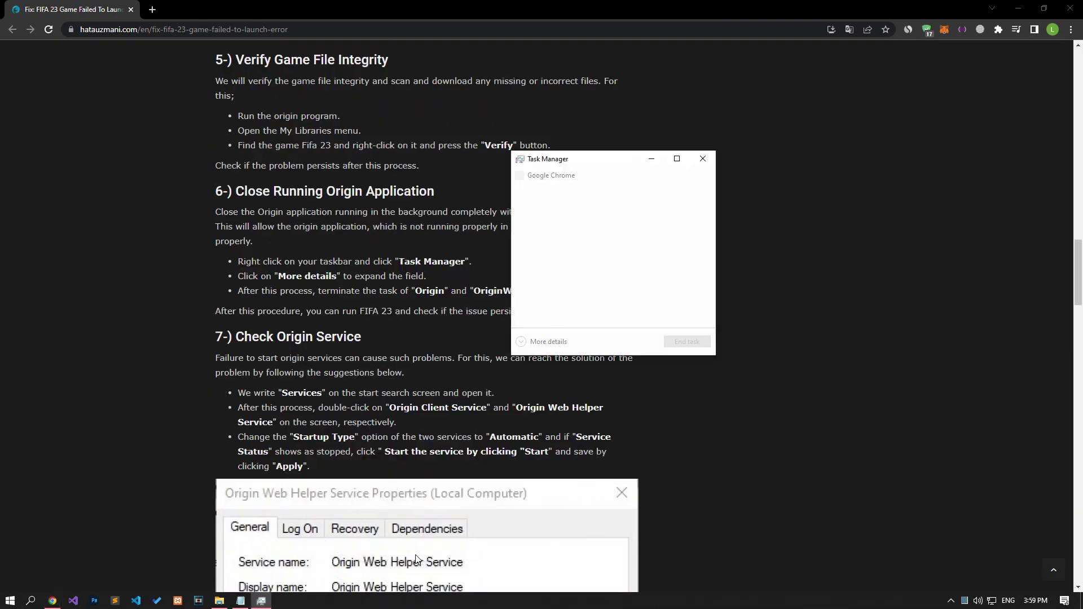
left_click(542, 342)
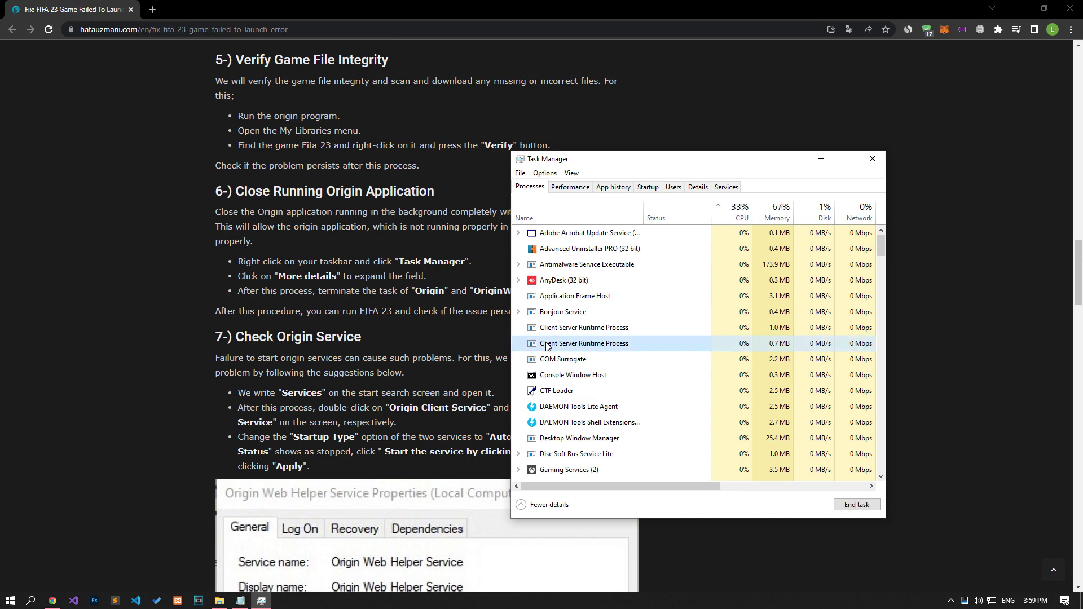
scroll(546, 345, "down", 10)
left_click(592, 426)
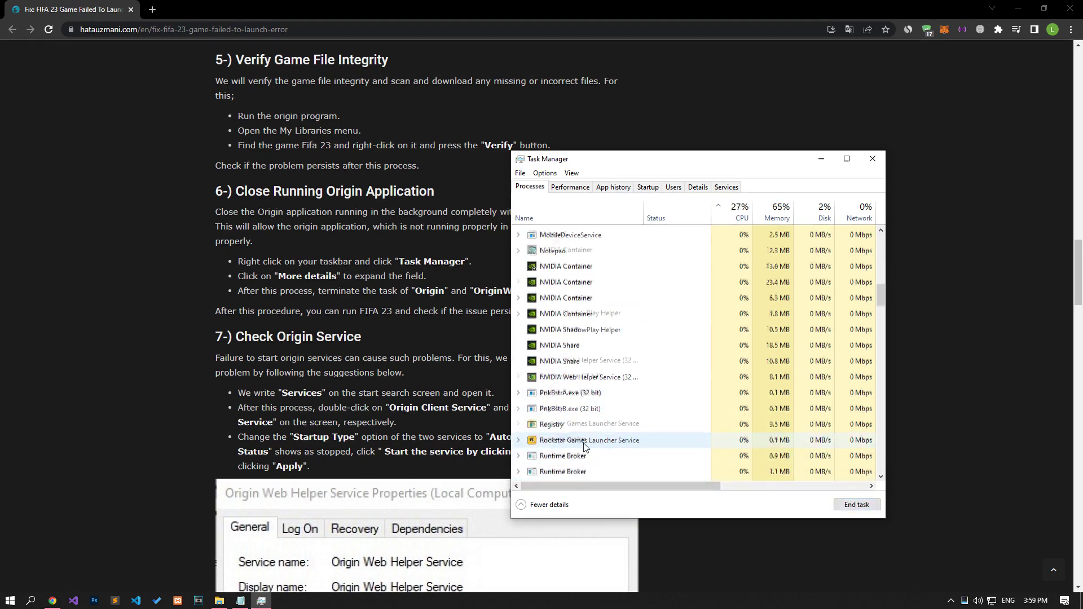
scroll(583, 446, "down", 10)
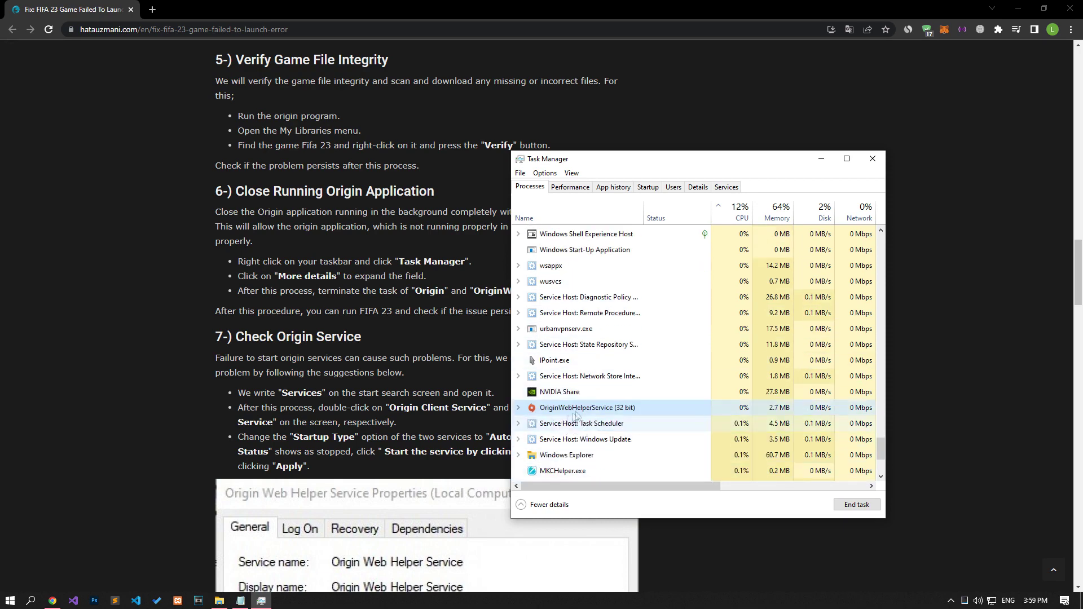
left_click(574, 411)
left_click(856, 504)
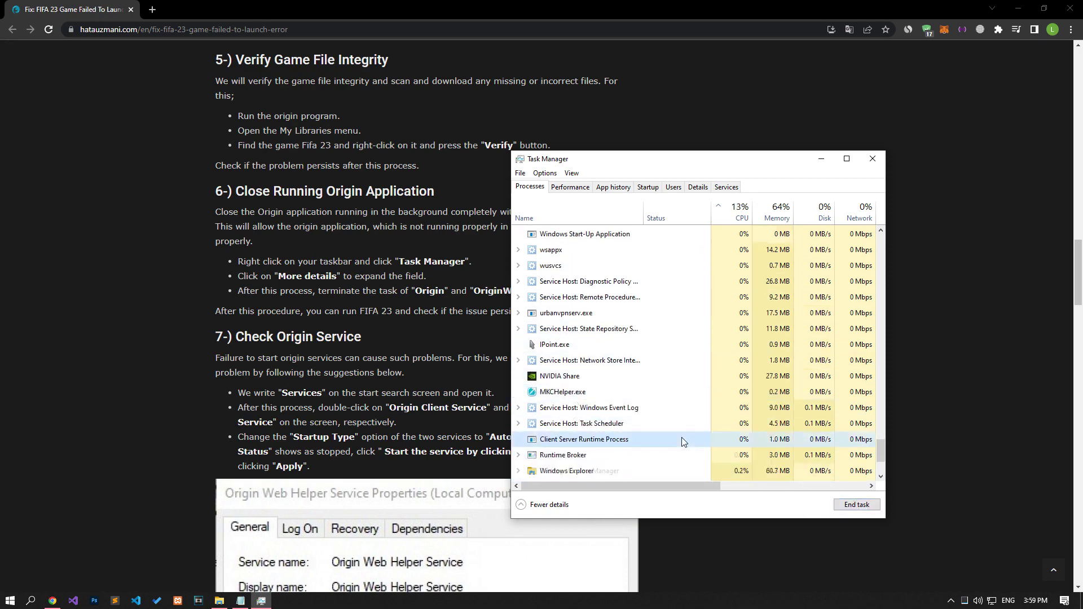
left_click(872, 159)
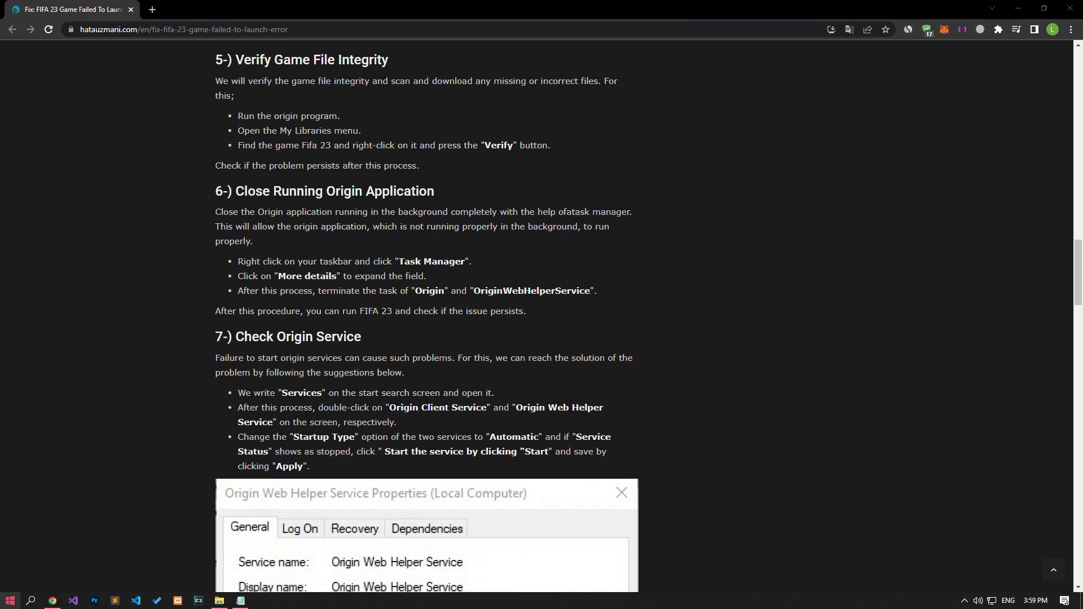
left_click(10, 600)
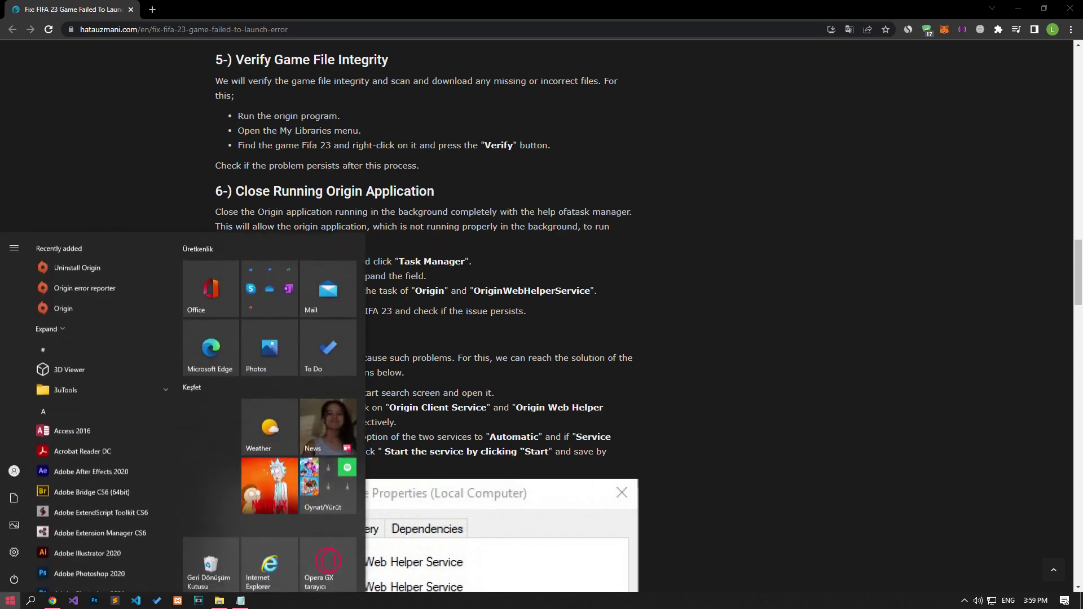
right_click(89, 313)
mouse_move(119, 345)
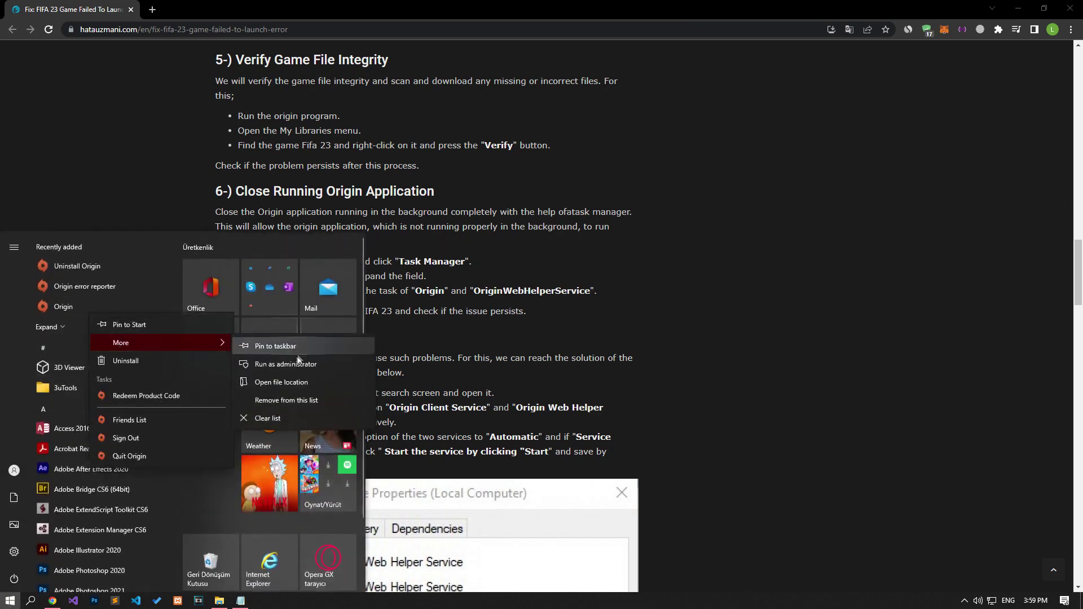
left_click(436, 332)
scroll(191, 327, "down", 1)
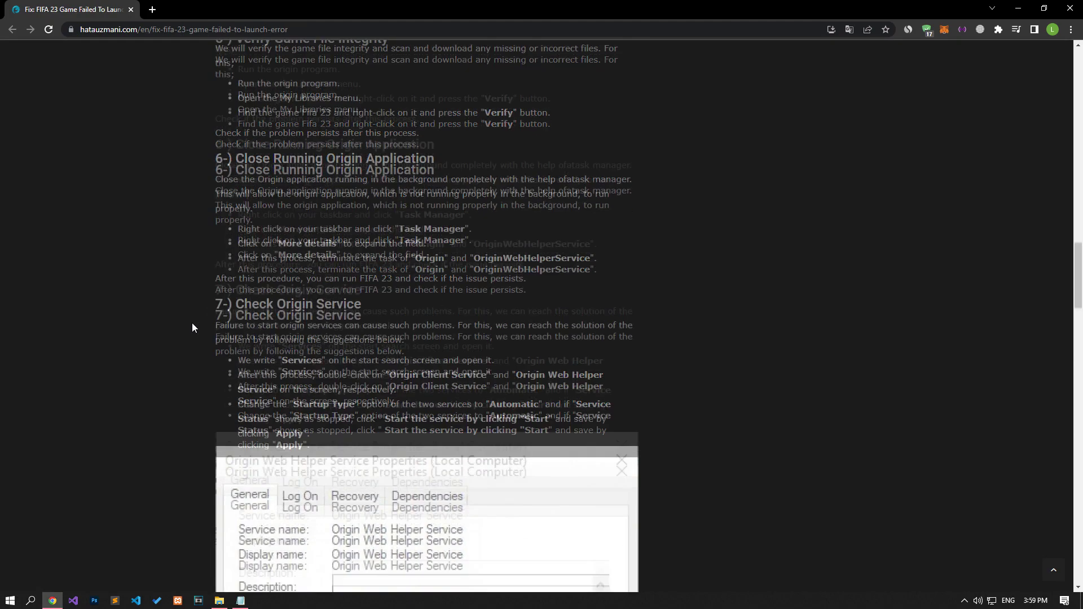
scroll(192, 327, "down", 4)
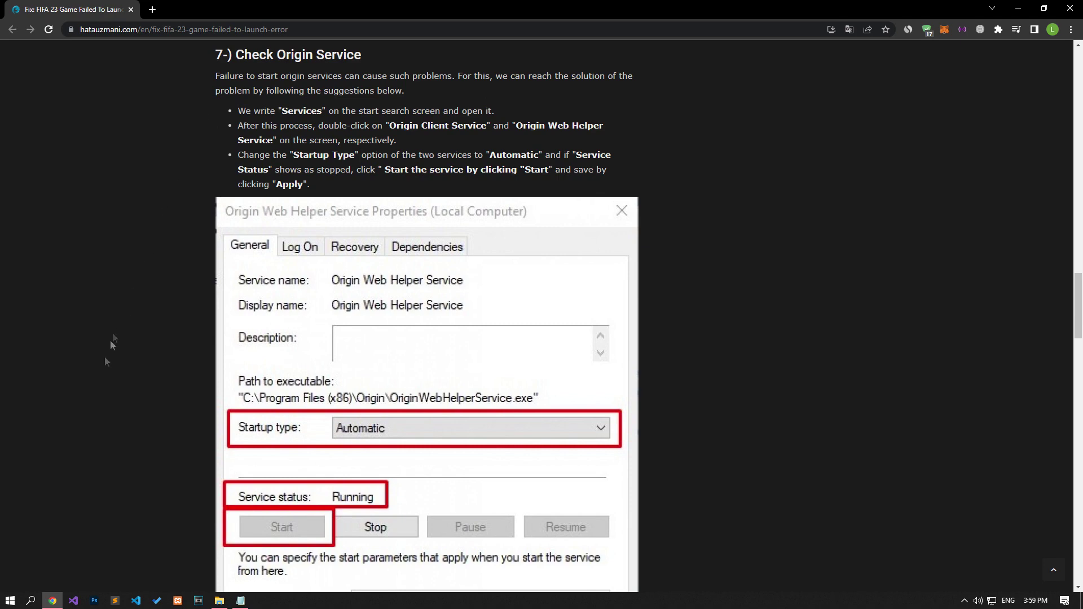
Open Services from a Start search for 'serv' and jump to services starting with O
left_click(10, 600)
type("se")
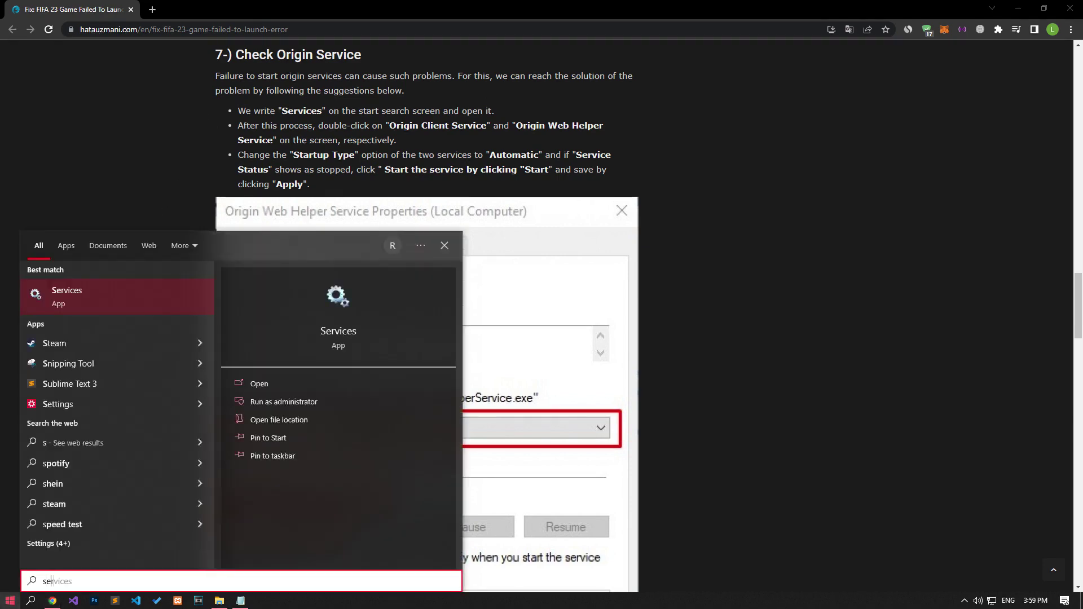
type("rv")
left_click(86, 292)
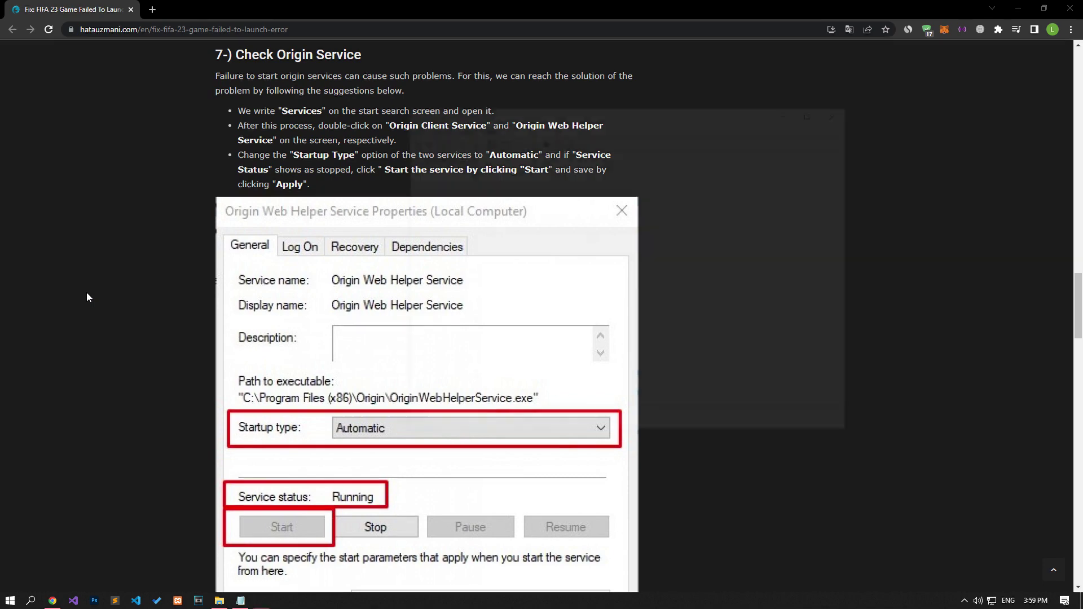
left_click(609, 259)
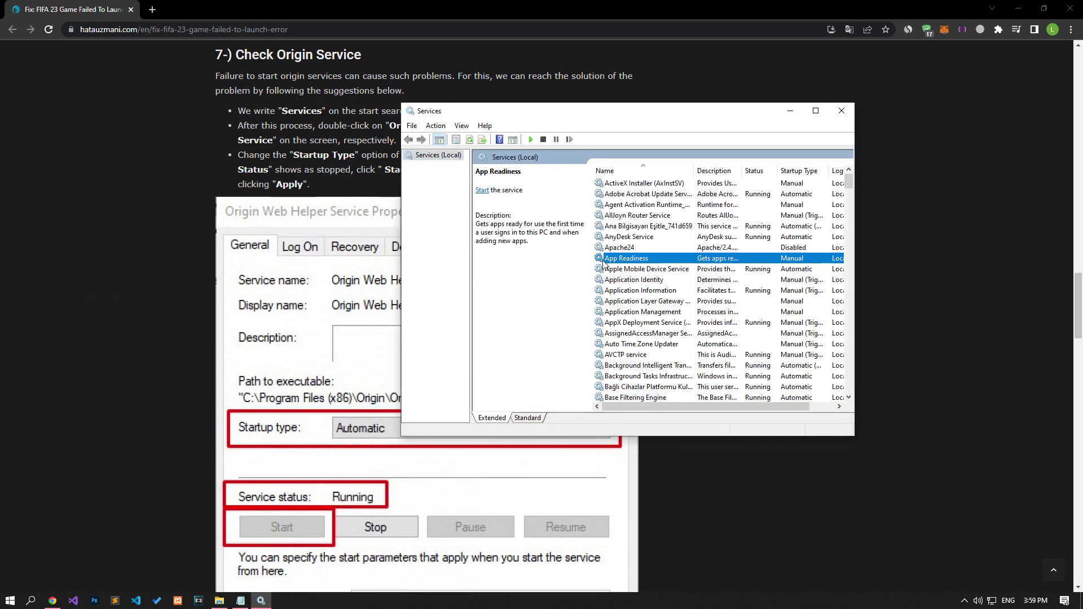
key("o")
key("o")
key("o")
key("o")
key("o")
key("o")
key("o")
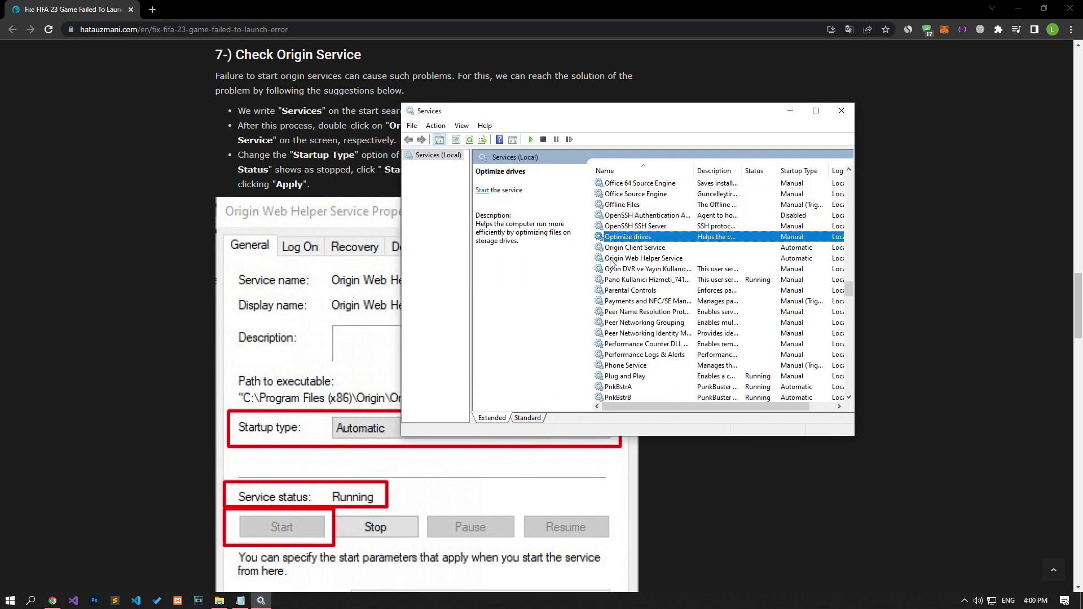
Set Origin Client Service to Automatic startup, start it and apply
double_click(636, 251)
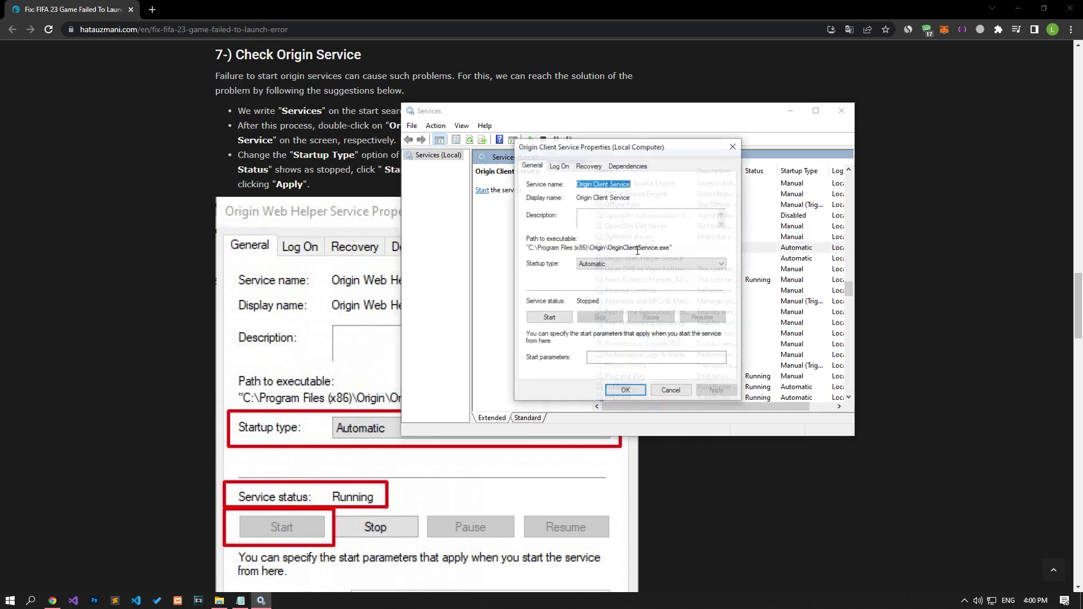
left_click(591, 263)
left_click(591, 286)
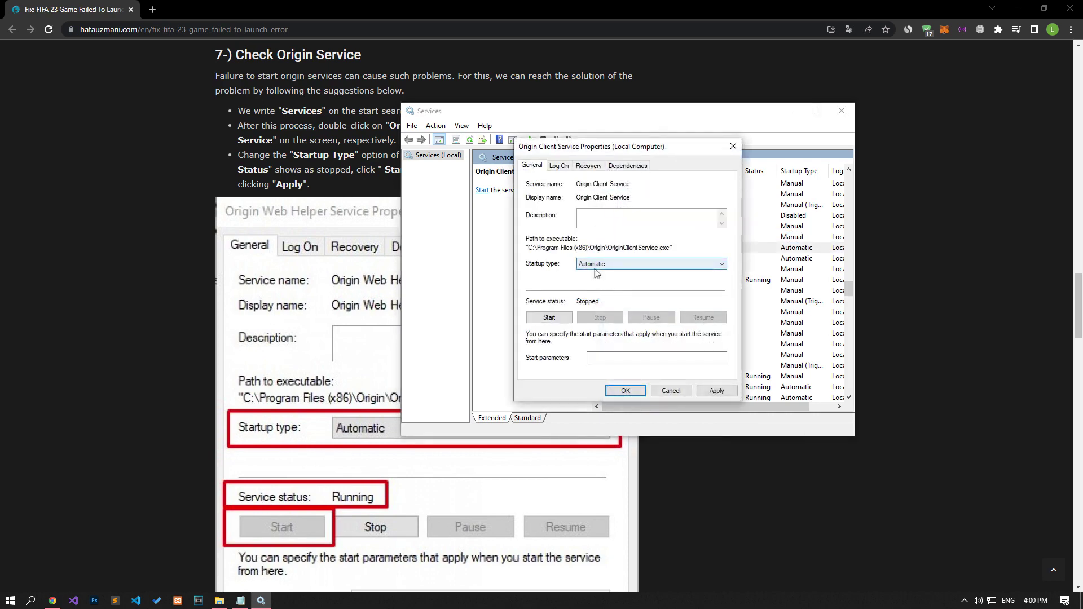
left_click(545, 319)
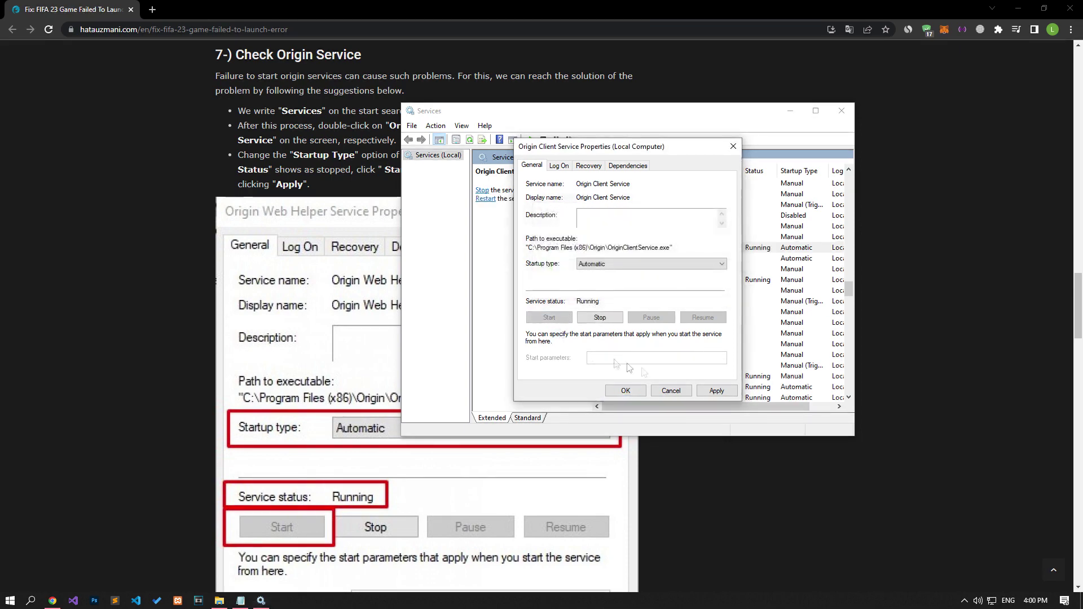
left_click(716, 391)
left_click(641, 392)
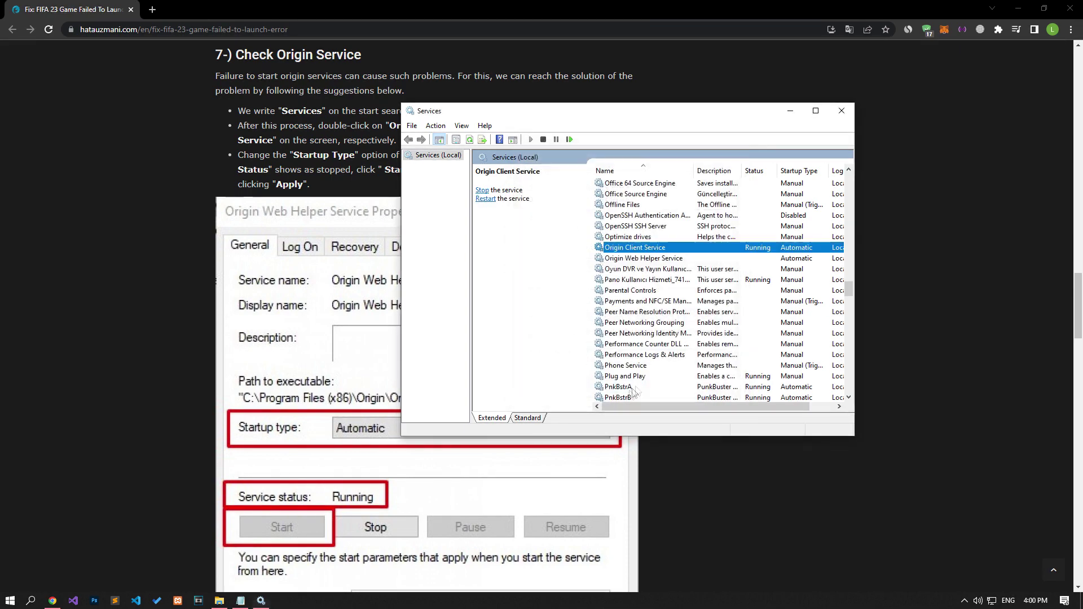
Set Origin Web Helper Service to Automatic startup, start it, apply, and close Services
double_click(626, 259)
left_click(614, 265)
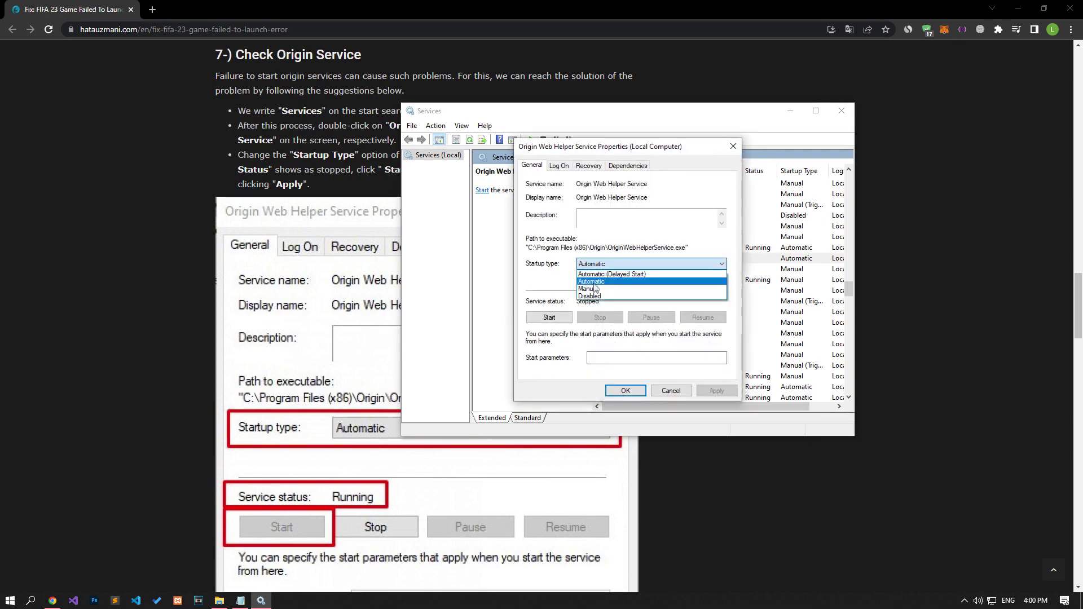
left_click(592, 282)
left_click(549, 319)
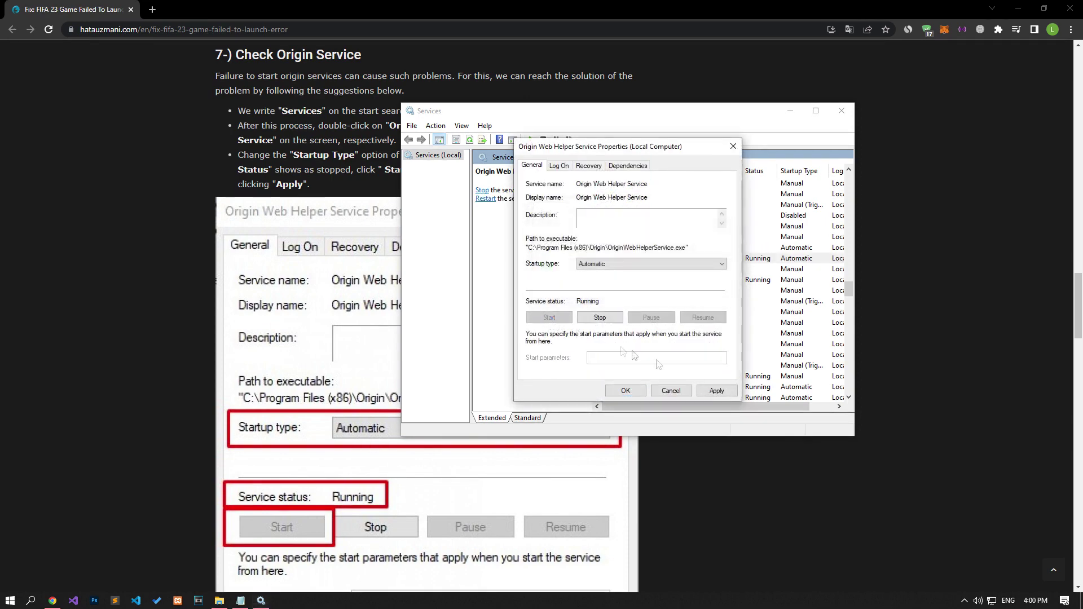
left_click(716, 390)
left_click(625, 390)
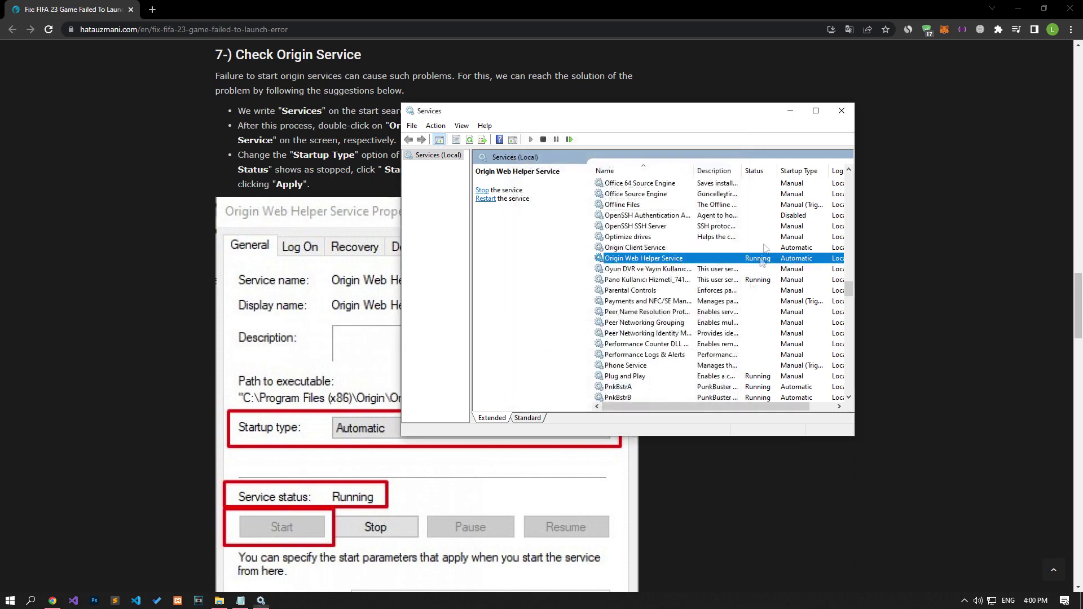
left_click(843, 112)
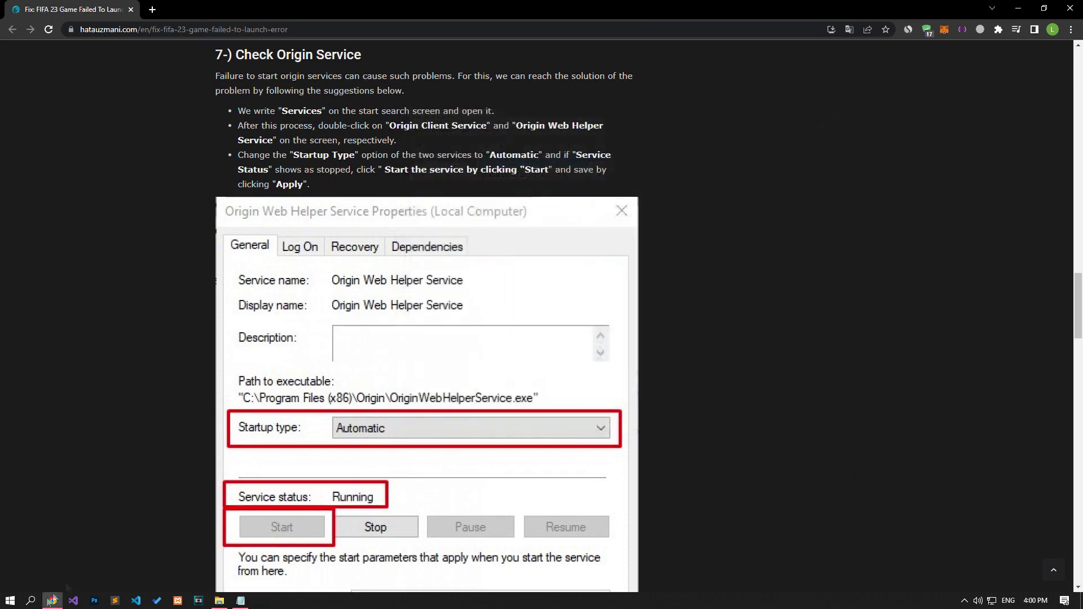
left_click(10, 600)
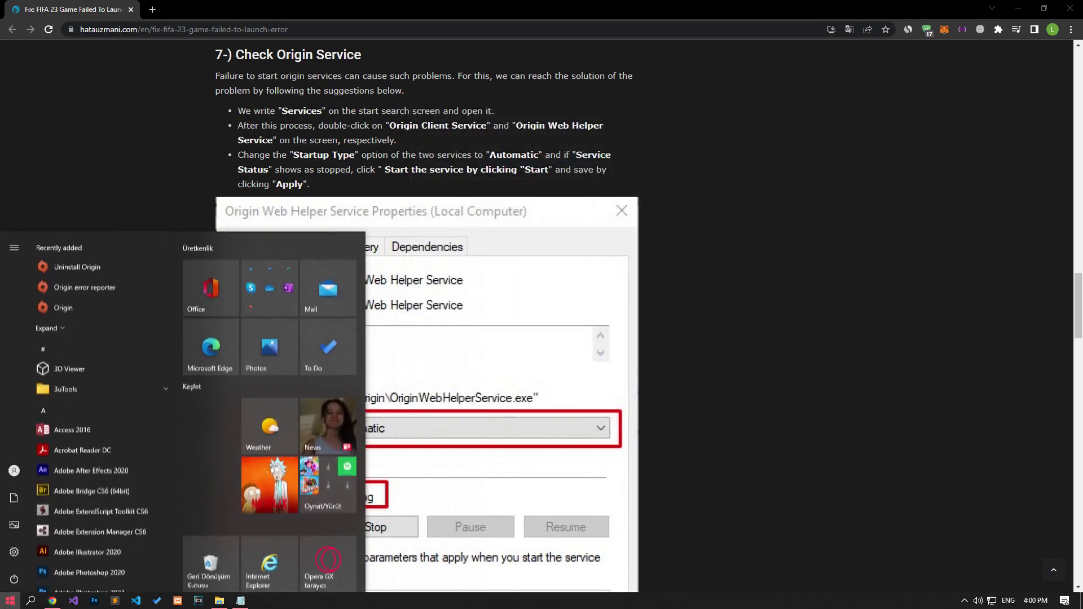
right_click(59, 314)
mouse_move(111, 347)
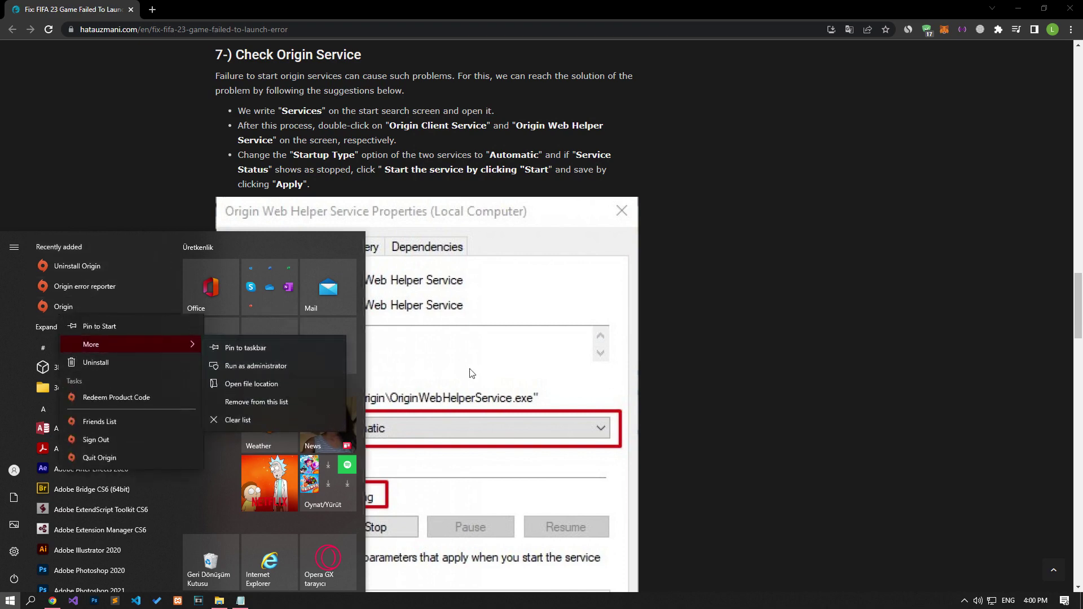
key("Escape")
key("Escape")
key("Escape")
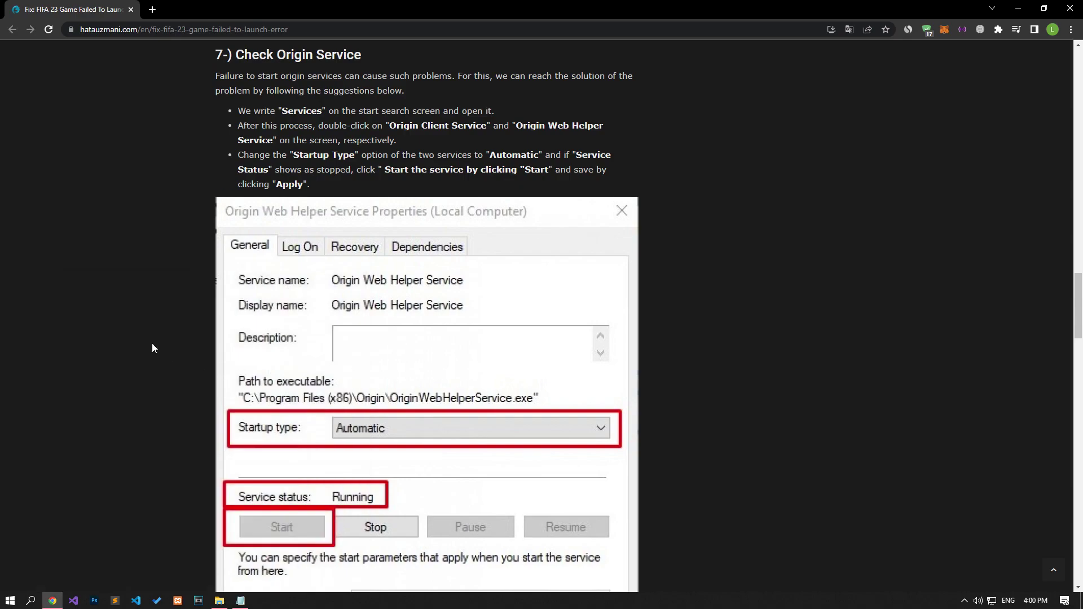
scroll(151, 343, "down", 10)
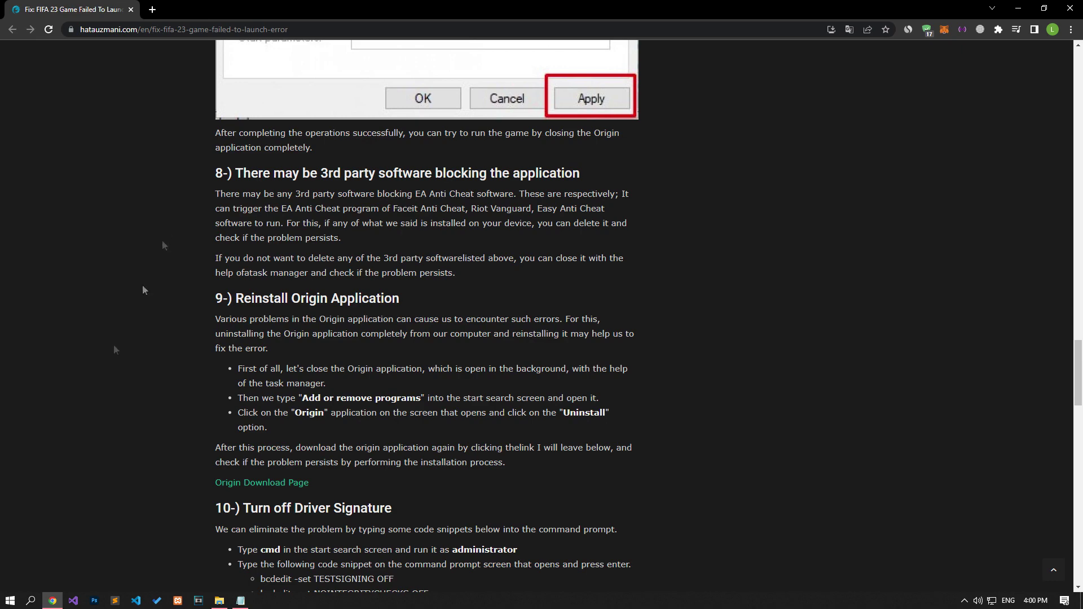
Search Windows for 'unin' to bring up Add or remove programs
left_click(10, 600)
type("unin")
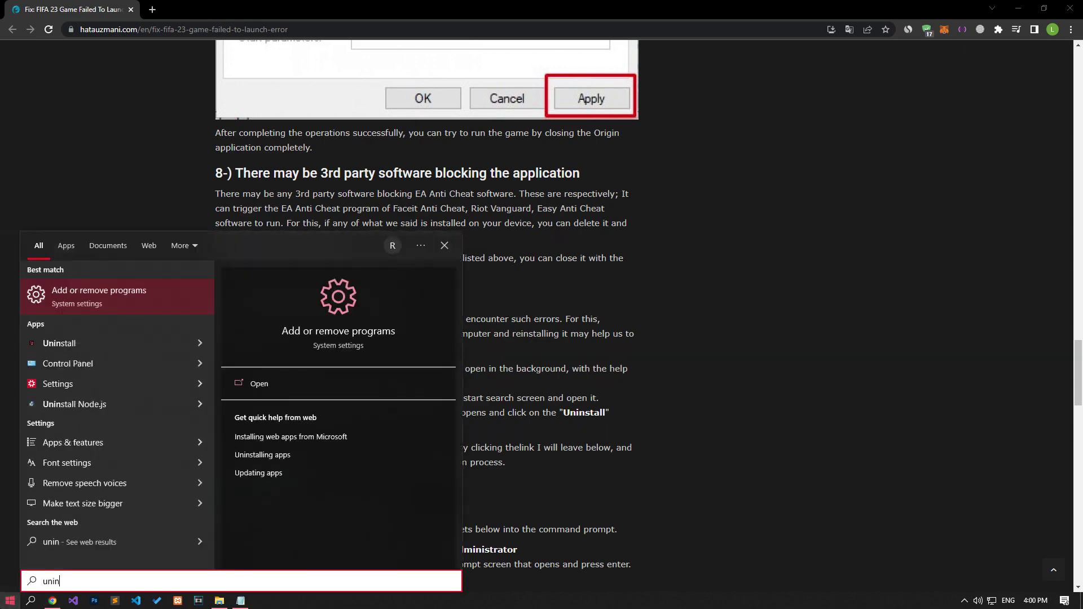
Open Add or remove programs and search the app list for 'Riot Vang', finding Riot Vanguard
left_click(88, 303)
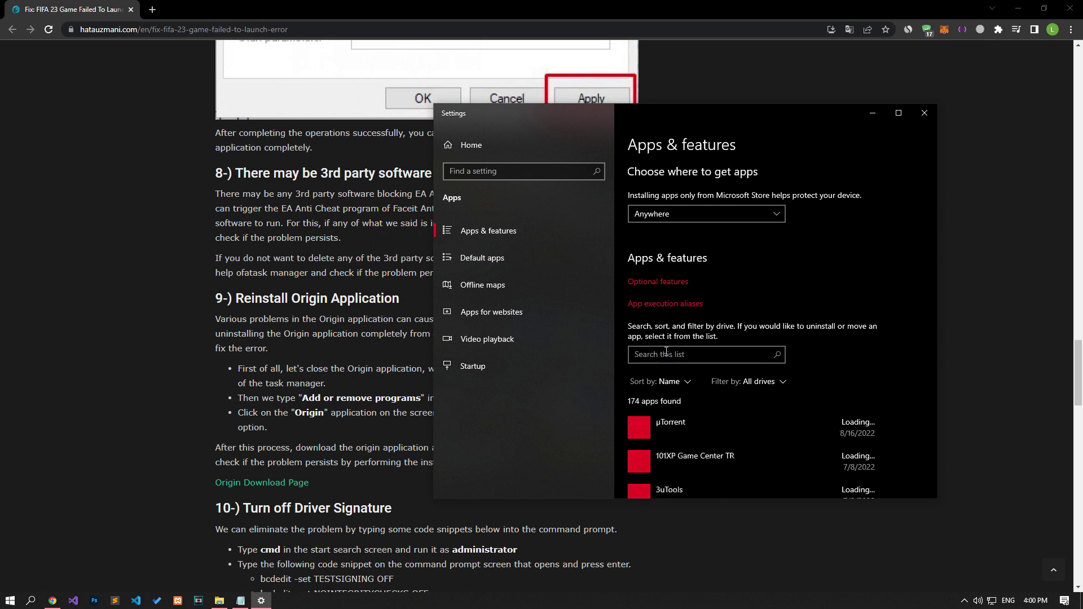
left_click(666, 351)
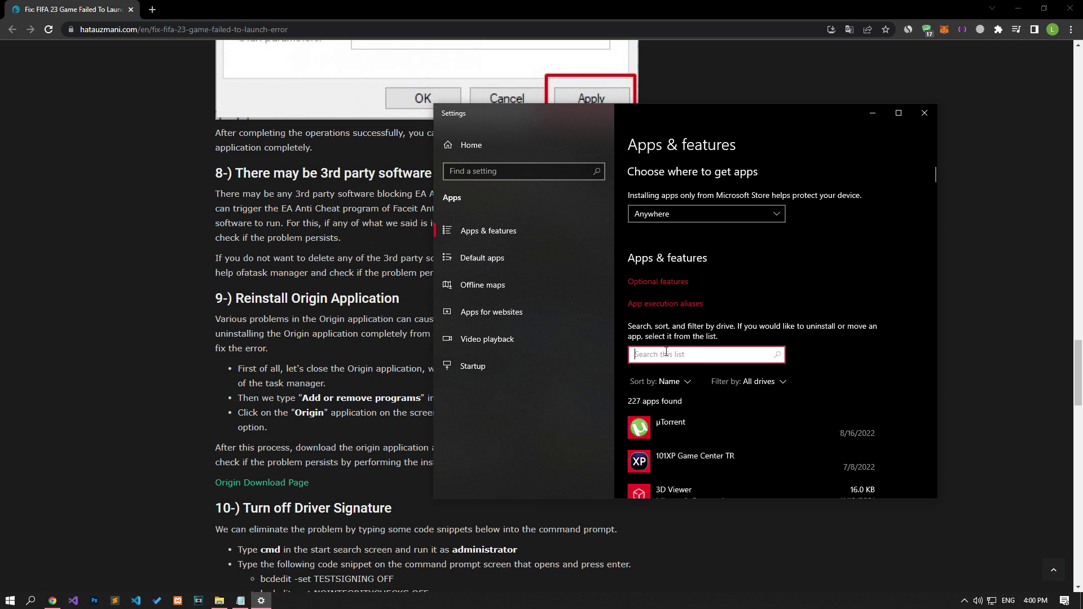
type("Riot V")
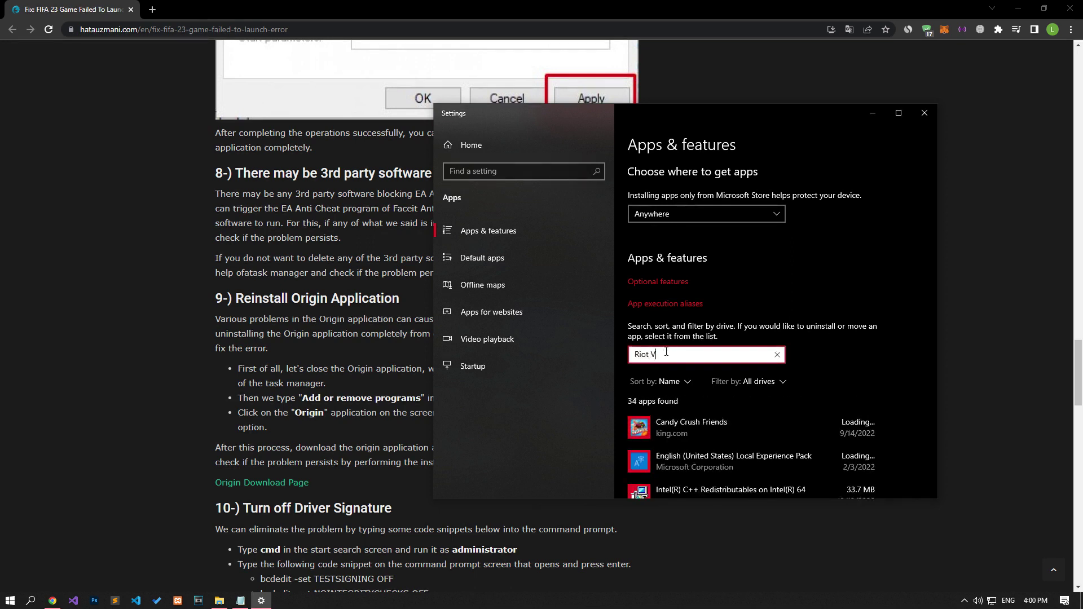
type("ang")
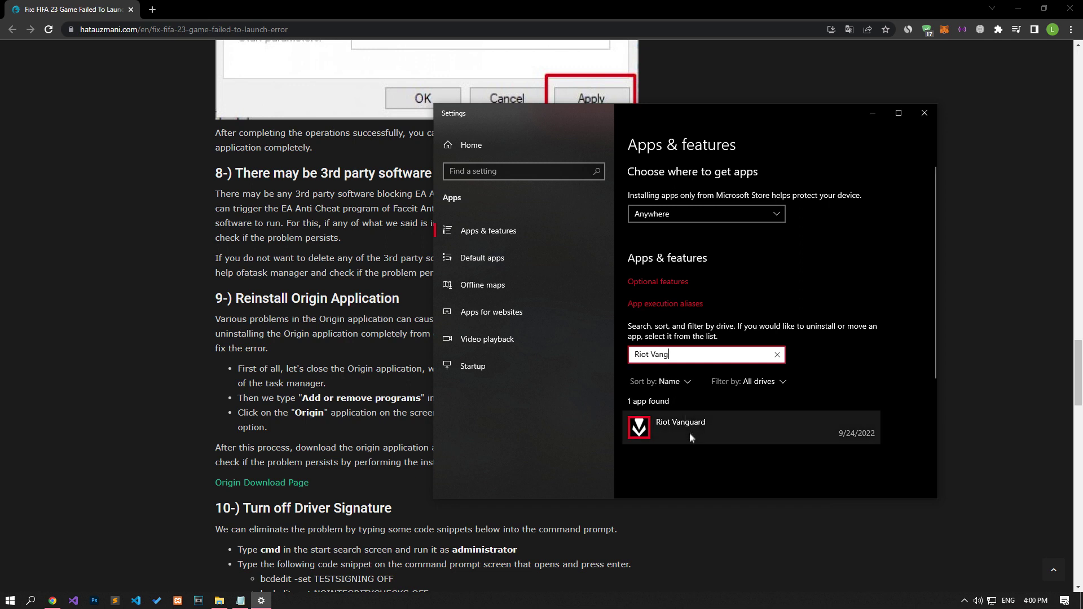
left_click(703, 439)
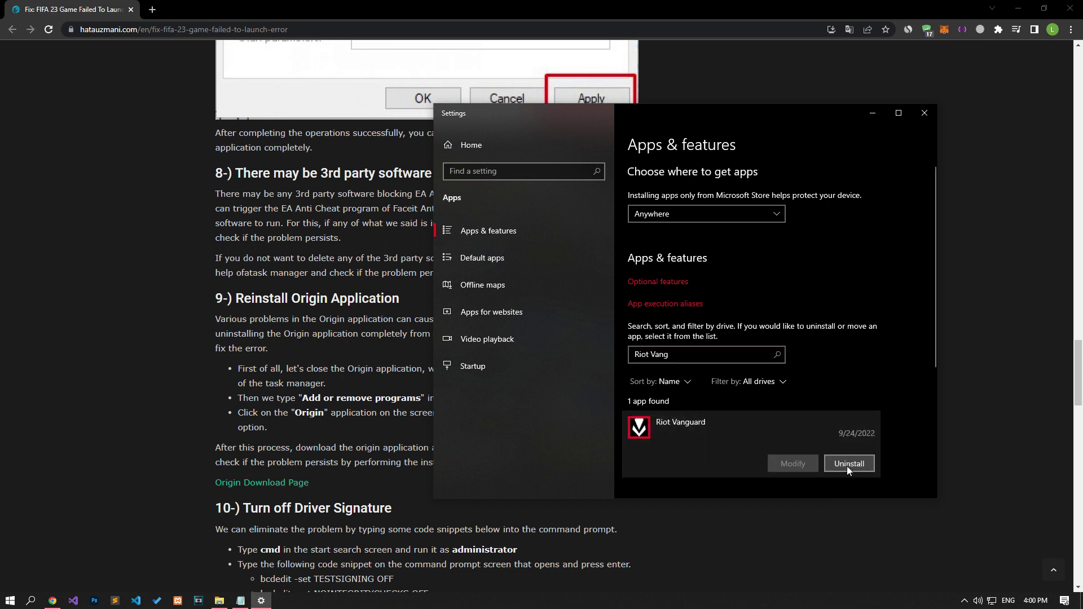
left_click(678, 360)
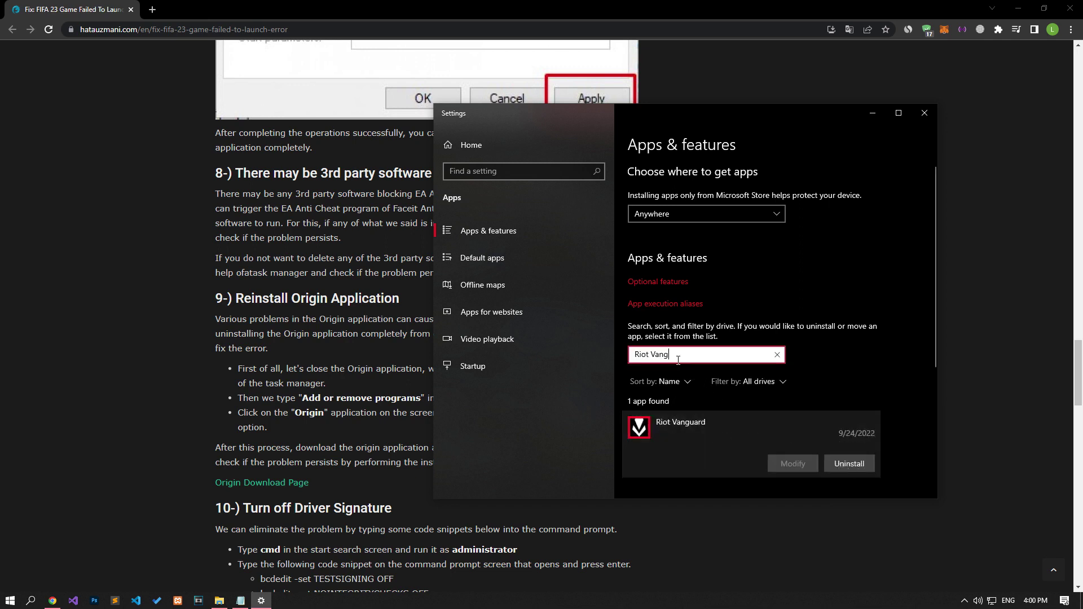
Search the app list for 'Faceit', clear the search box, and close Settings
left_click_drag(680, 353, 614, 351)
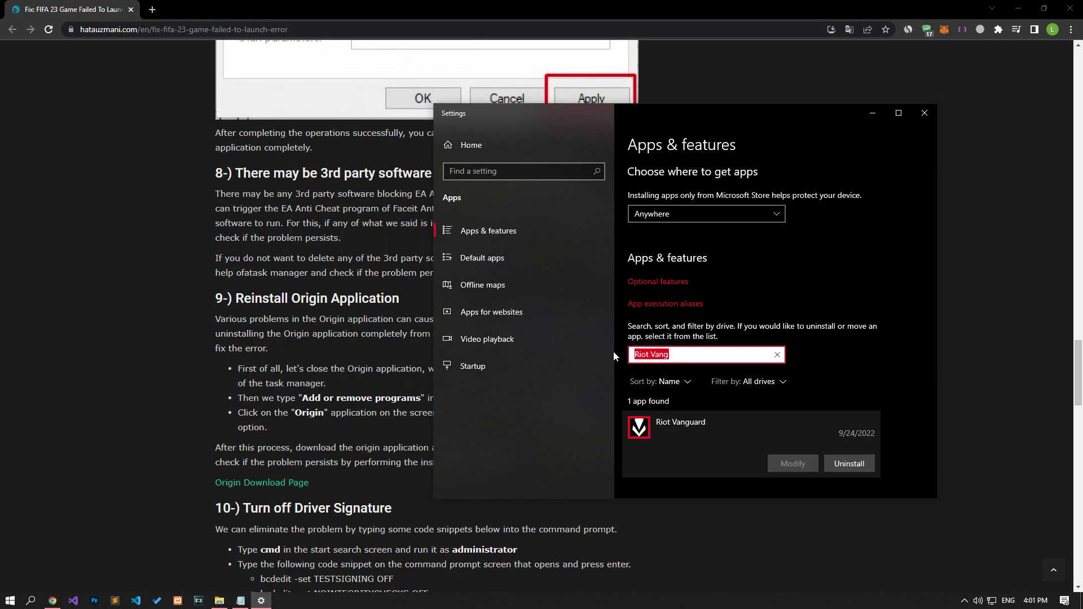
type("Faceit")
key("BackSpace")
key("BackSpace")
key("BackSpace")
key("BackSpace")
key("BackSpace")
key("BackSpace")
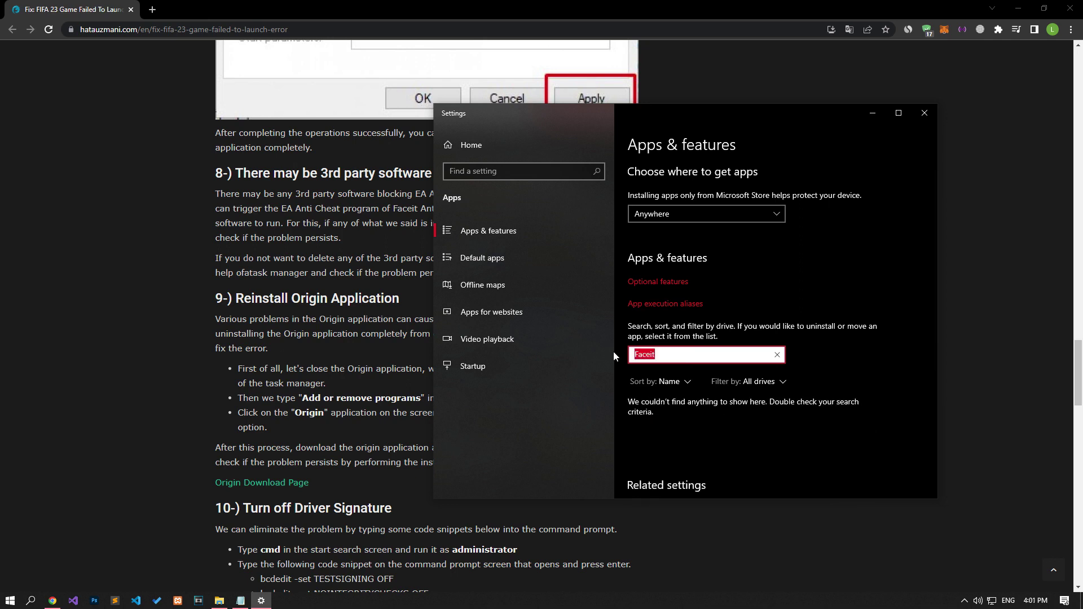
left_click(704, 337)
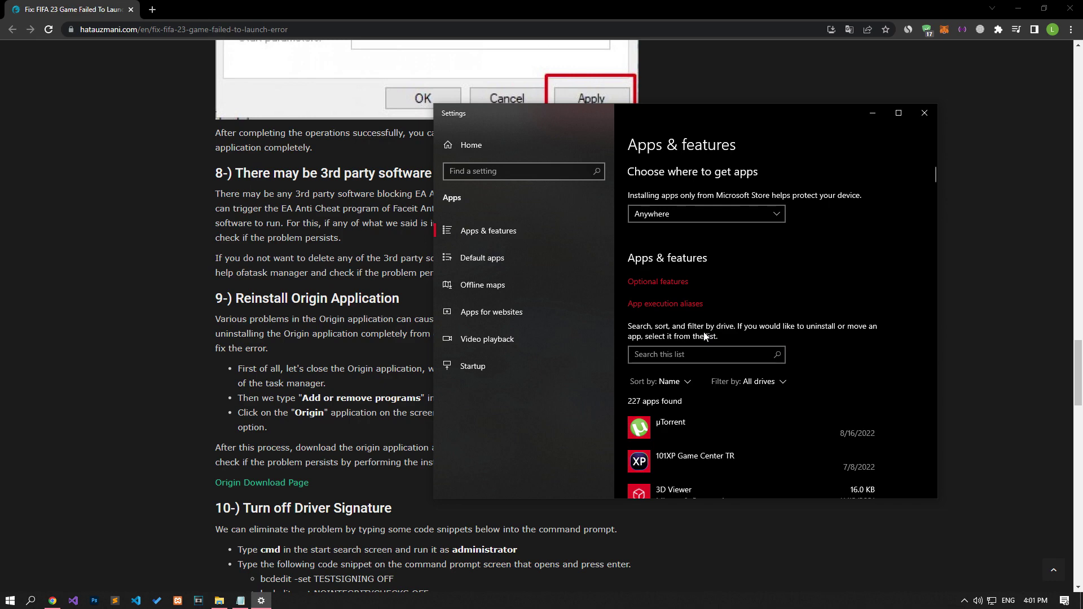
left_click(924, 112)
Open Task Manager, find and select the Vanguard tray notification process, then close it
right_click(402, 600)
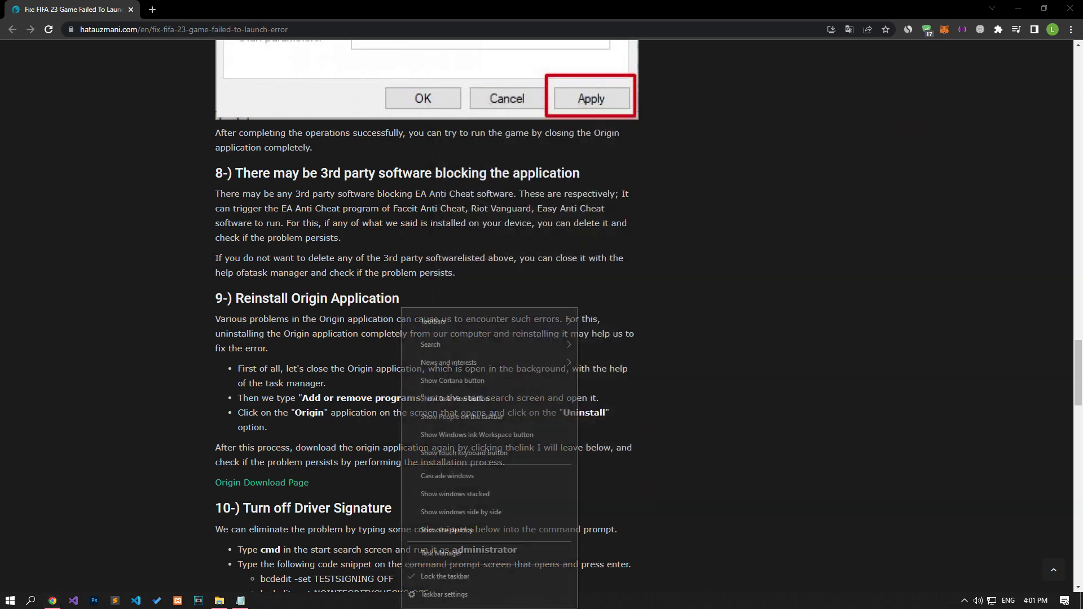
left_click(446, 553)
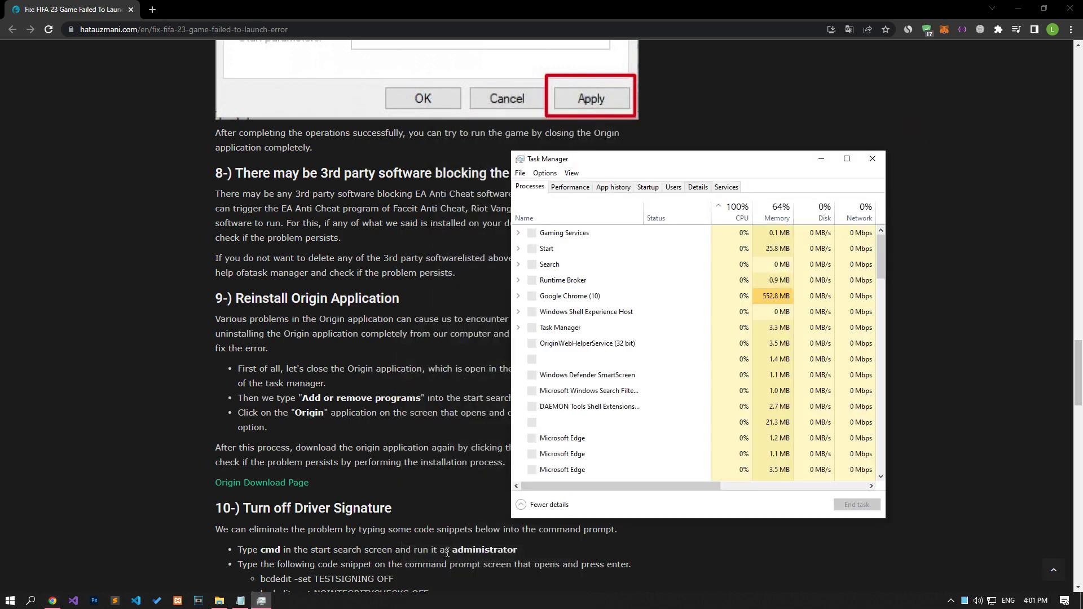
scroll(609, 350, "down", 5)
left_click(587, 473)
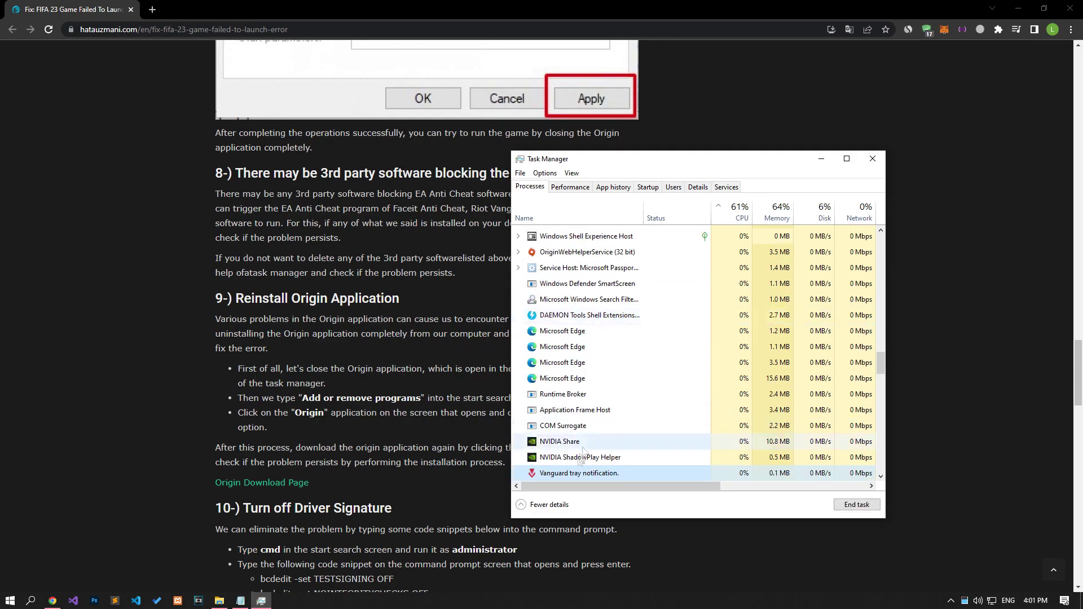
scroll(601, 443, "down", 5)
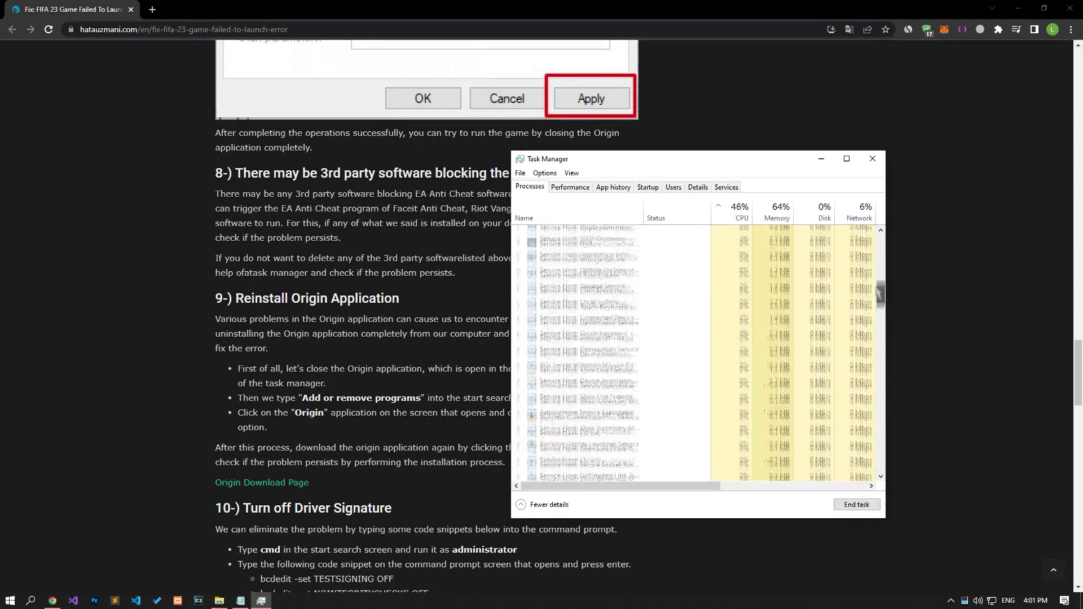
left_click(872, 160)
Run the Origin app as administrator from the Start menu
left_click(10, 600)
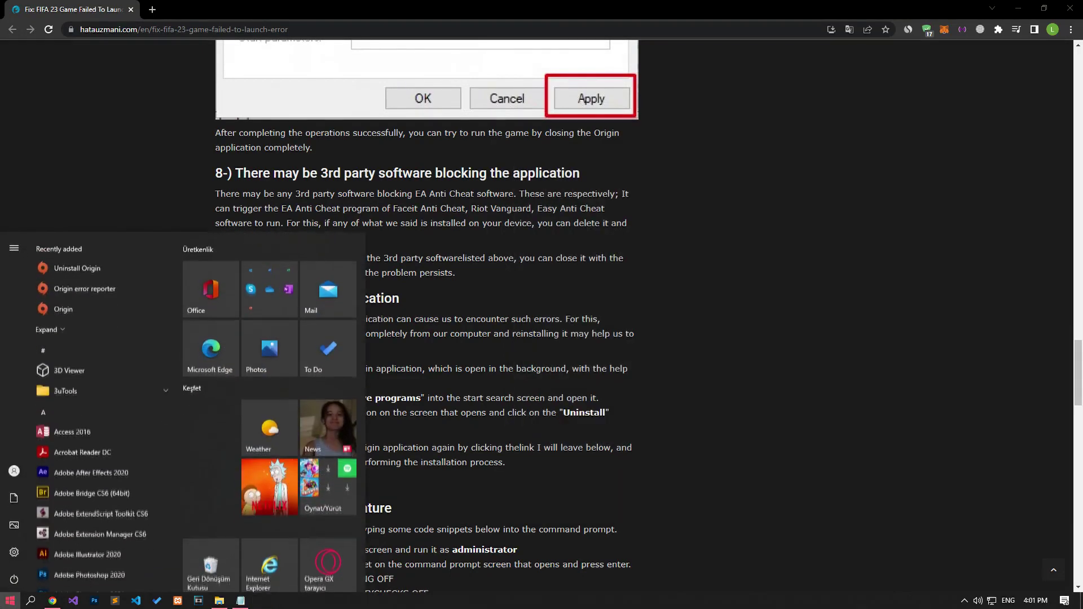
right_click(77, 305)
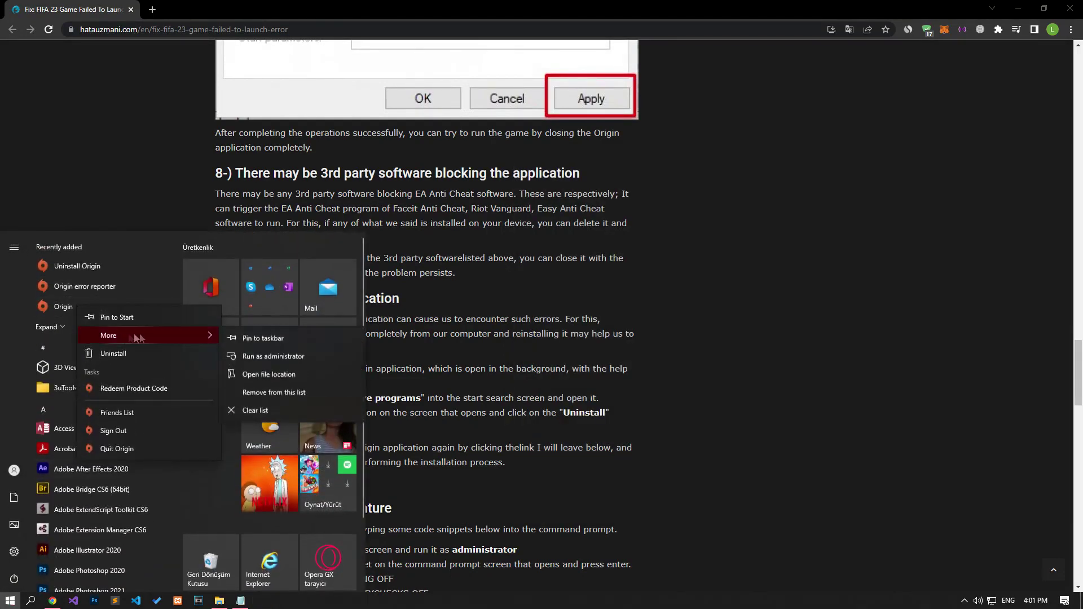
left_click(269, 359)
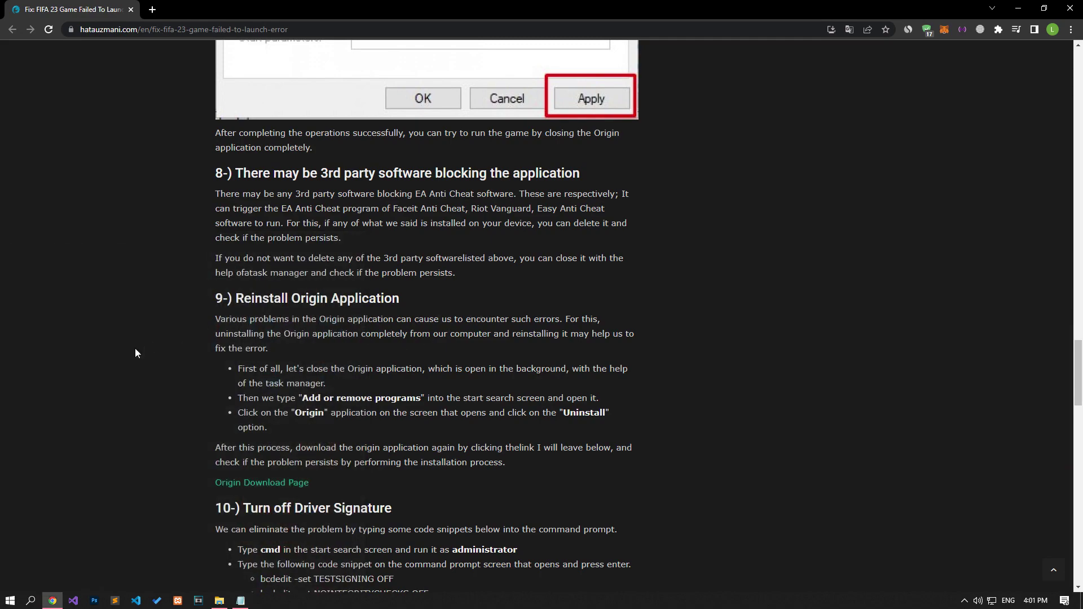
scroll(135, 353, "down", 4)
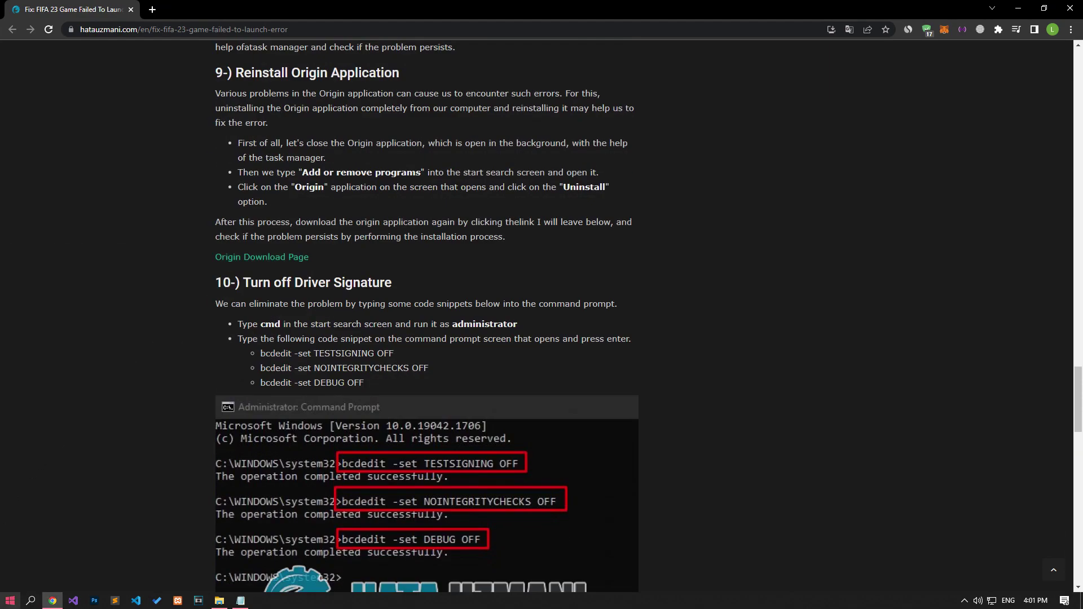
Search Add or remove programs for 'Origin' and select its entry
left_click(10, 600)
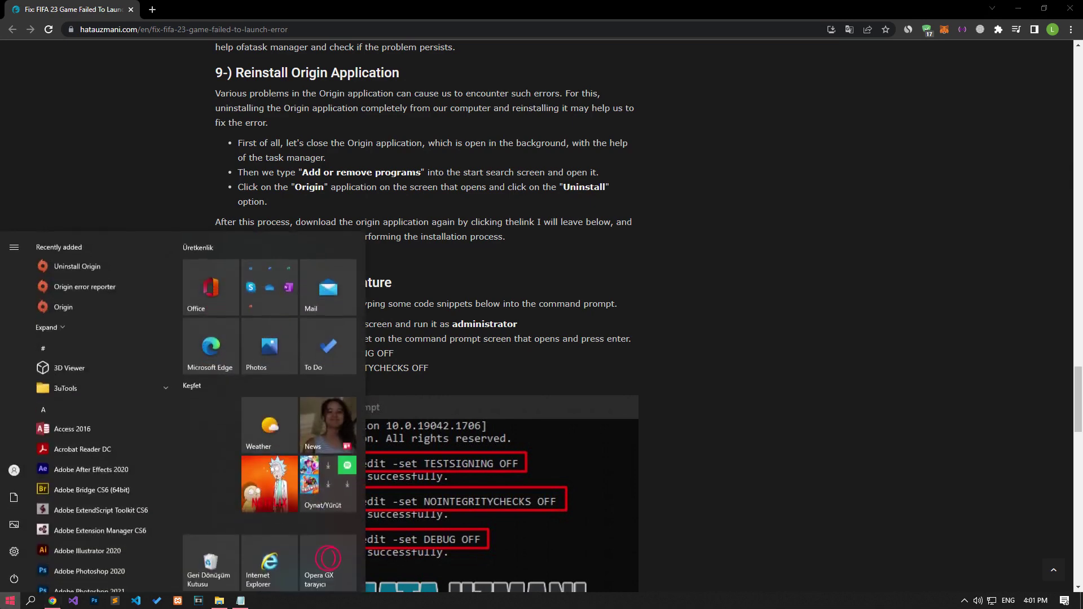
mouse_move(3, 359)
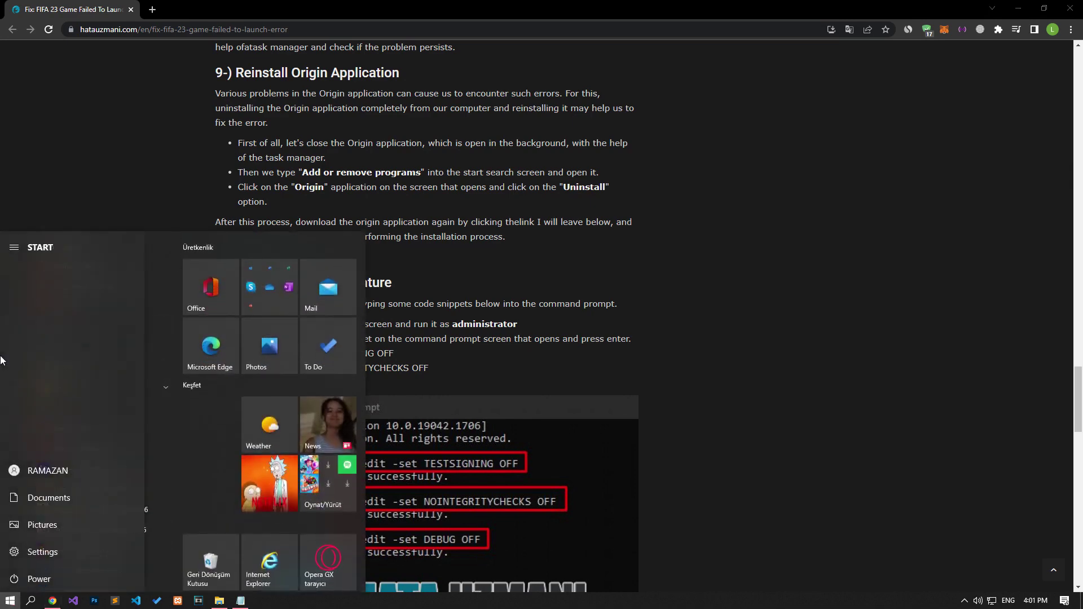
type("u")
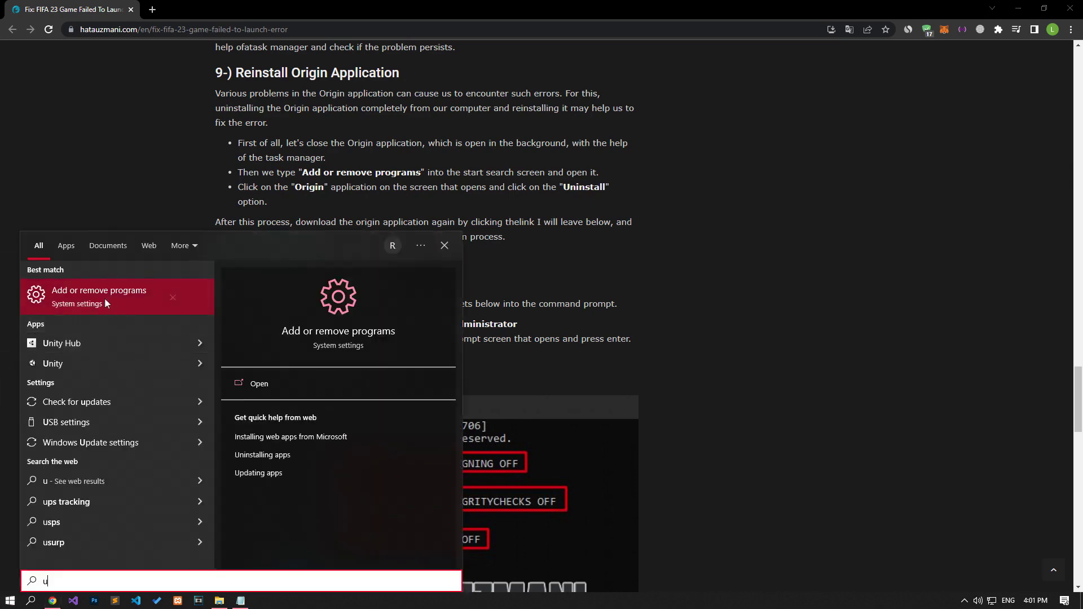
left_click(105, 303)
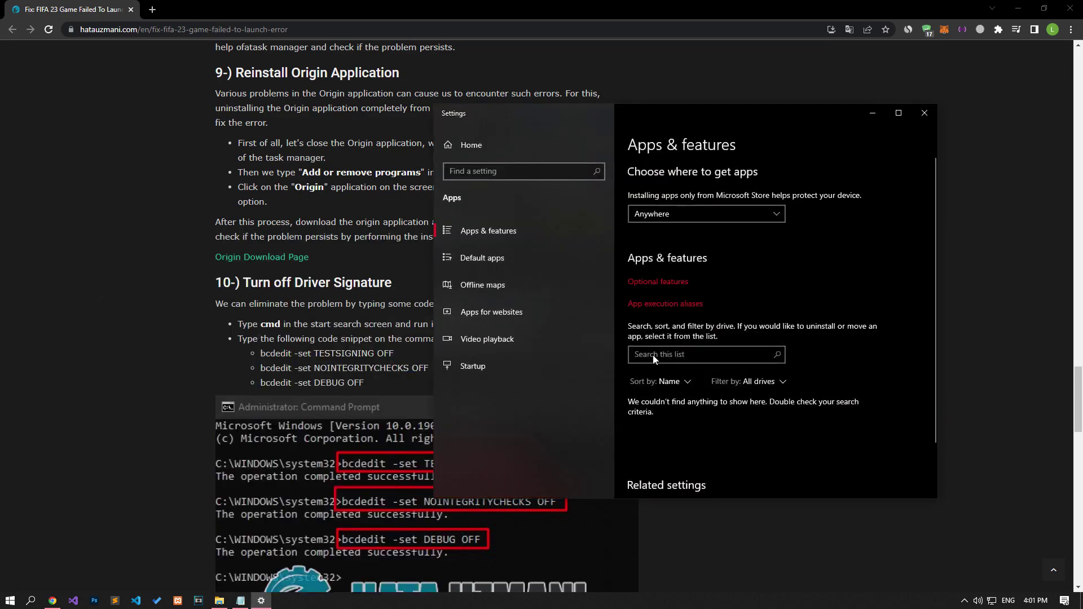
left_click(654, 355)
type("Origin")
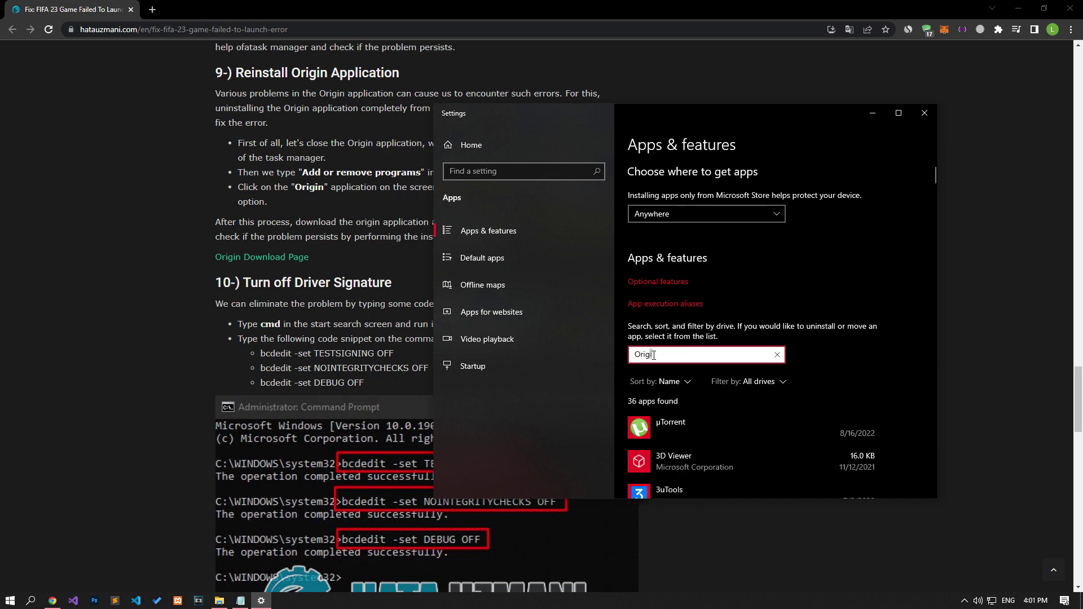
left_click(830, 420)
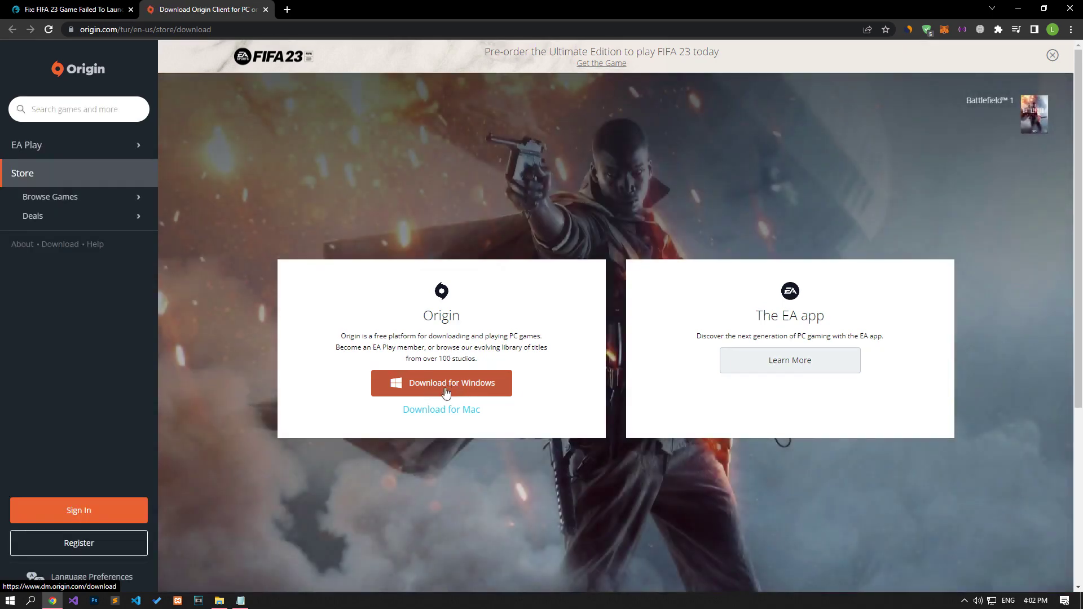
Download the Origin installer for Windows and close the Origin download tab
left_click(445, 389)
middle_click(215, 12)
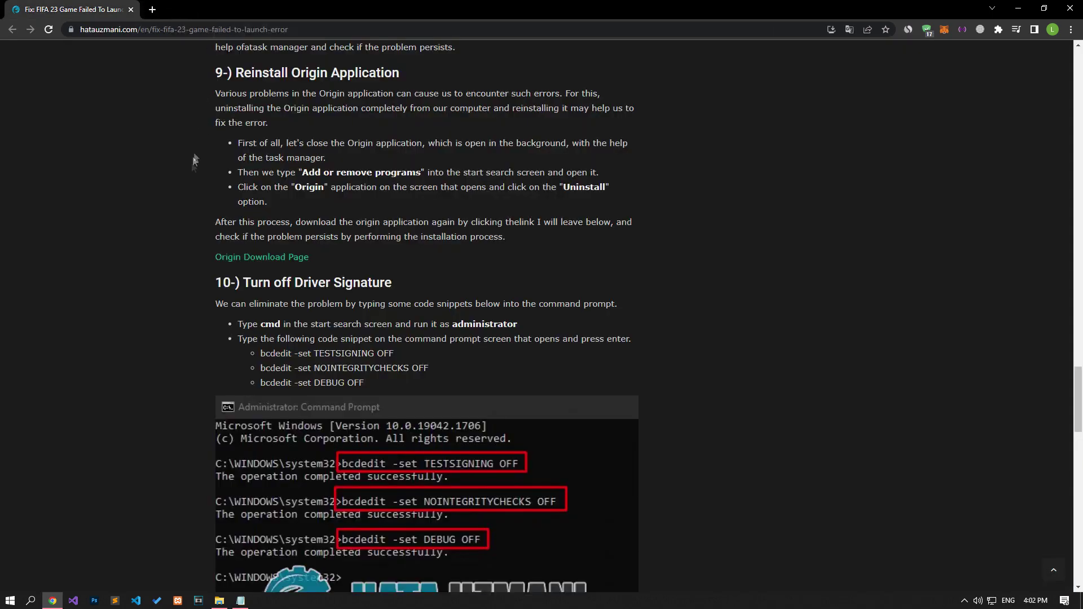
Run Command Prompt as administrator and select a bcdedit command line in the article
scroll(171, 235, "down", 4)
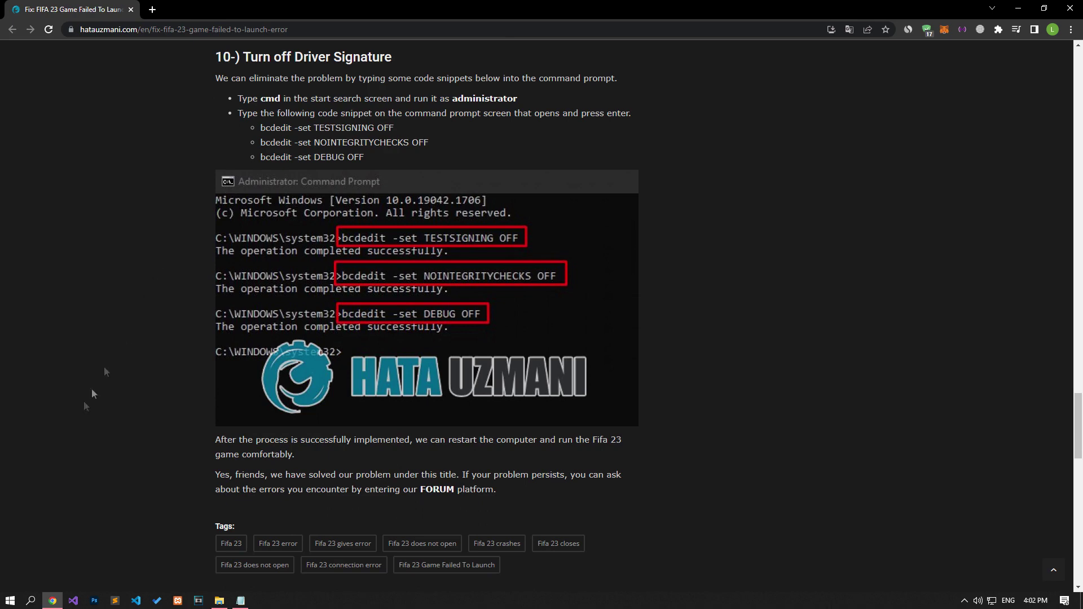
left_click(7, 602)
type("cmd")
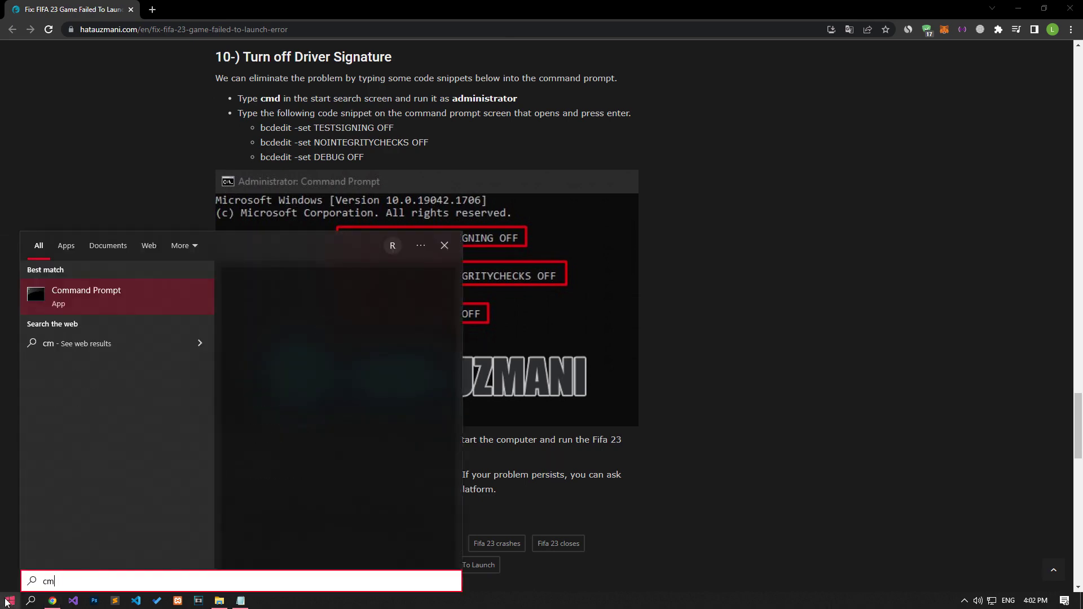
right_click(88, 299)
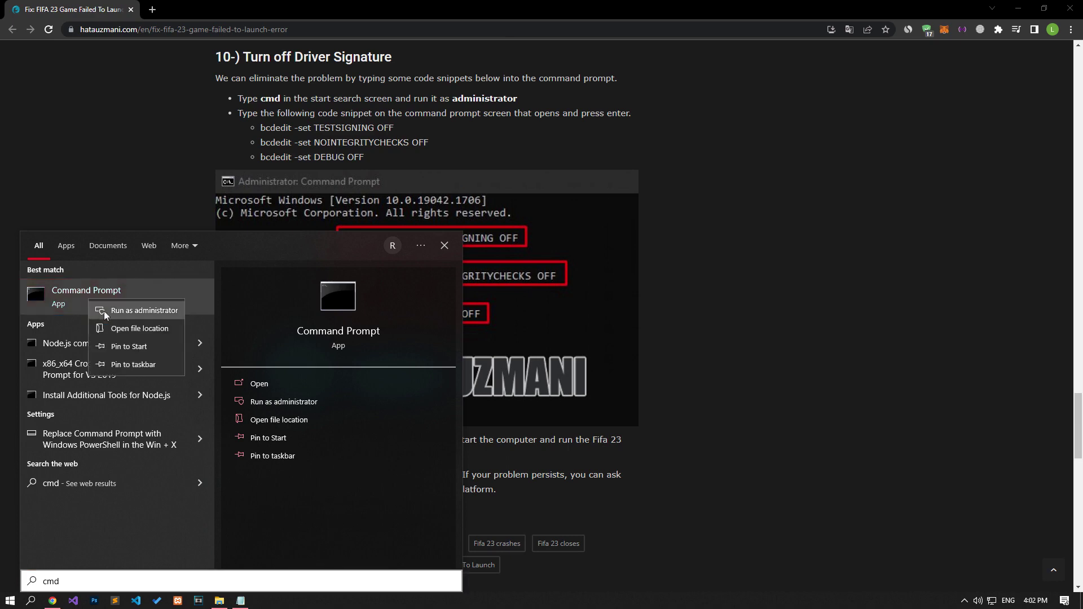
left_click(104, 310)
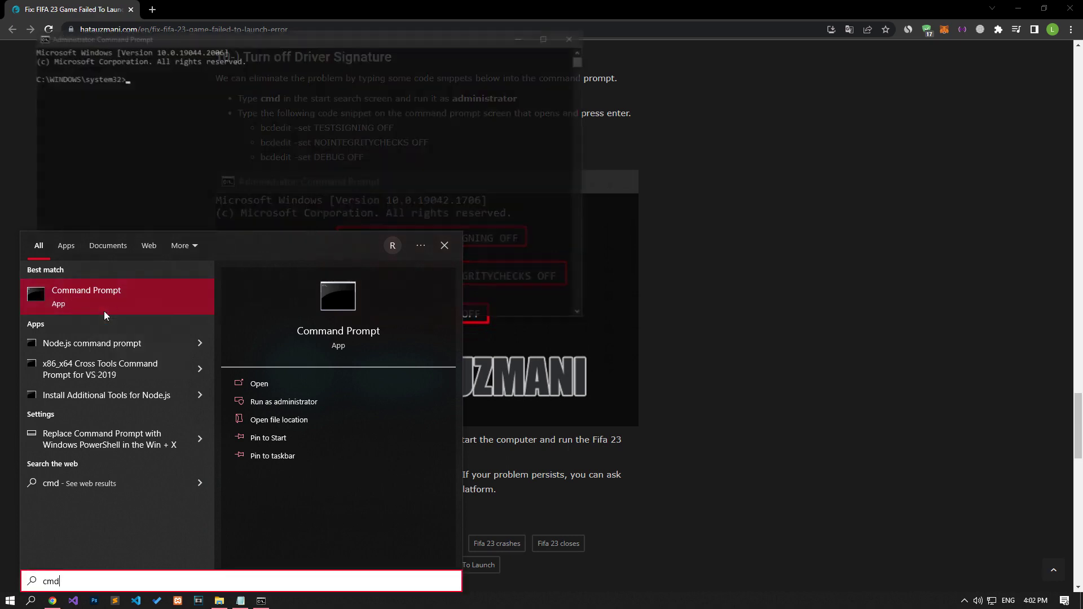
left_click_drag(276, 47, 555, 101)
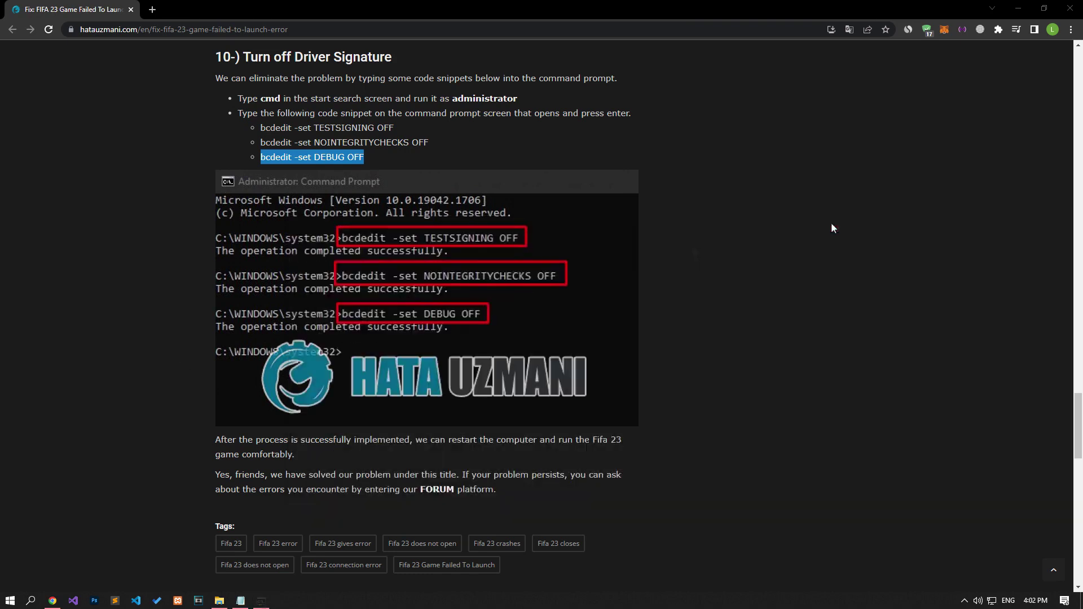
View the Start menu's Power restart option without restarting, then go to the site's FORUM page
left_click(10, 600)
left_click(14, 578)
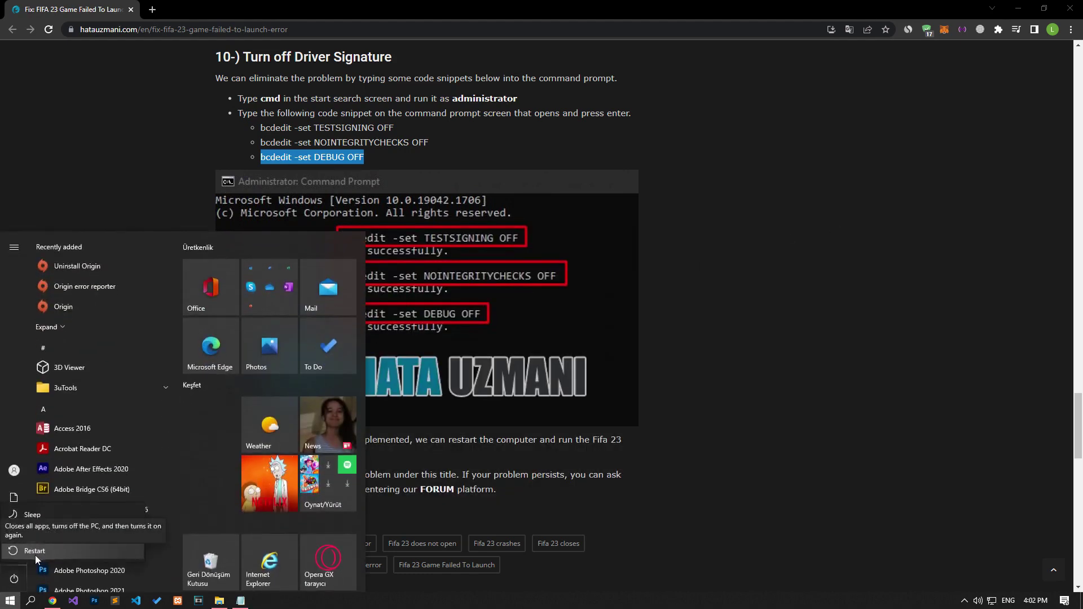
key("Escape")
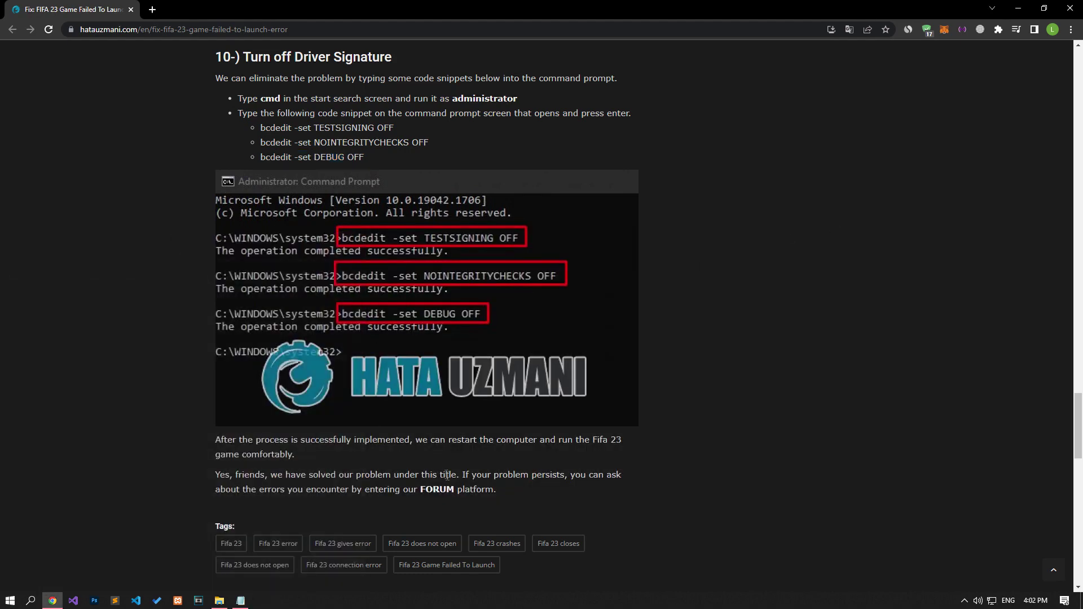
left_click(452, 491)
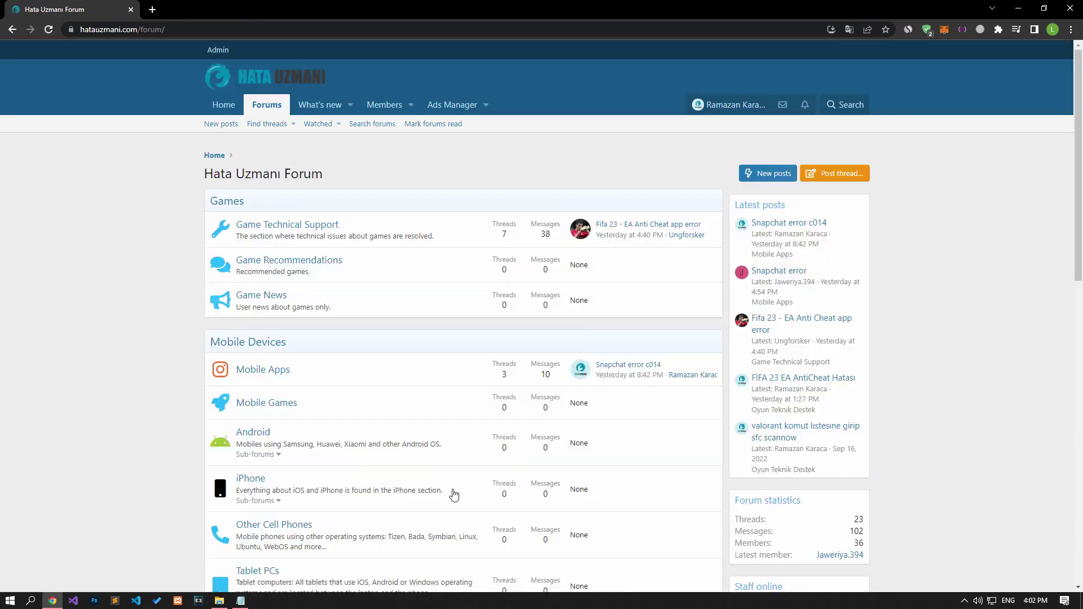
Choose 'Post thread...' on the forum home page to bring up the section picker
left_click(838, 174)
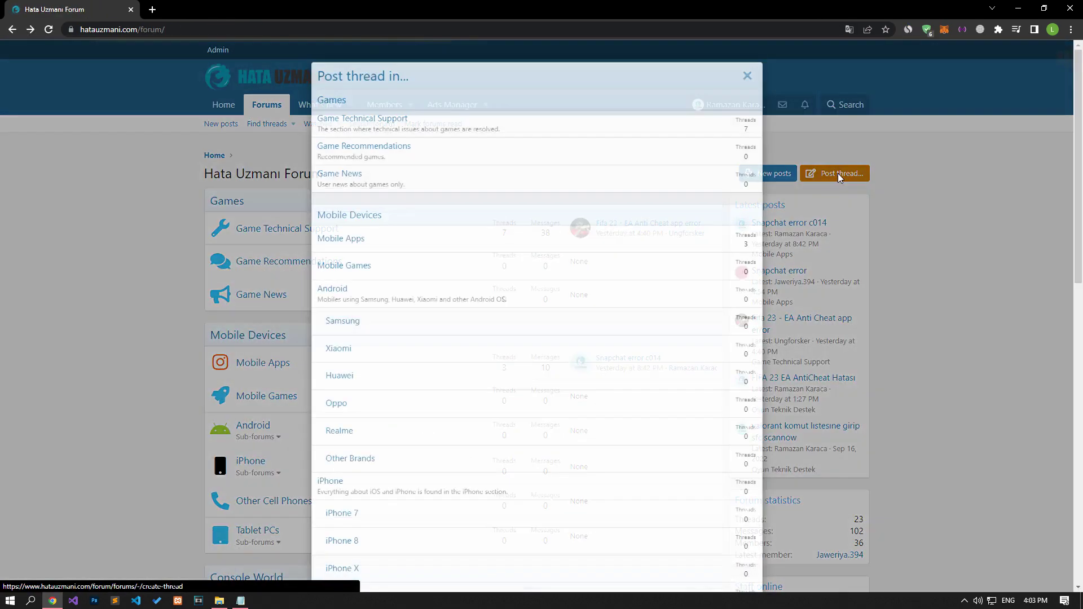